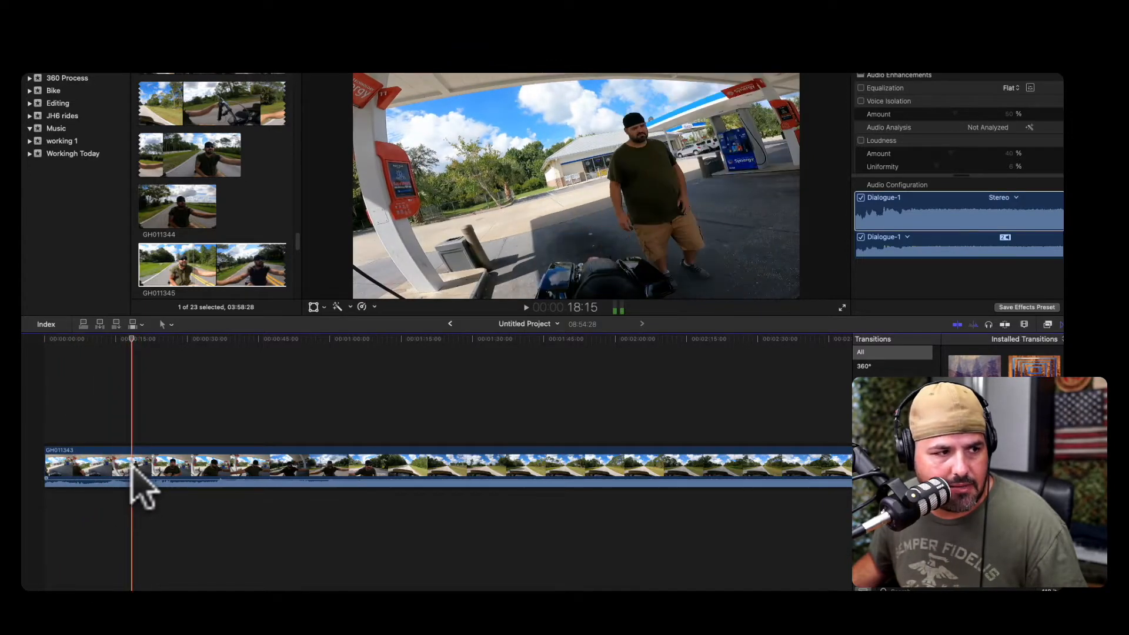
Split clip GH011343 at 18:12 and delete its opening section
left_click(134, 473)
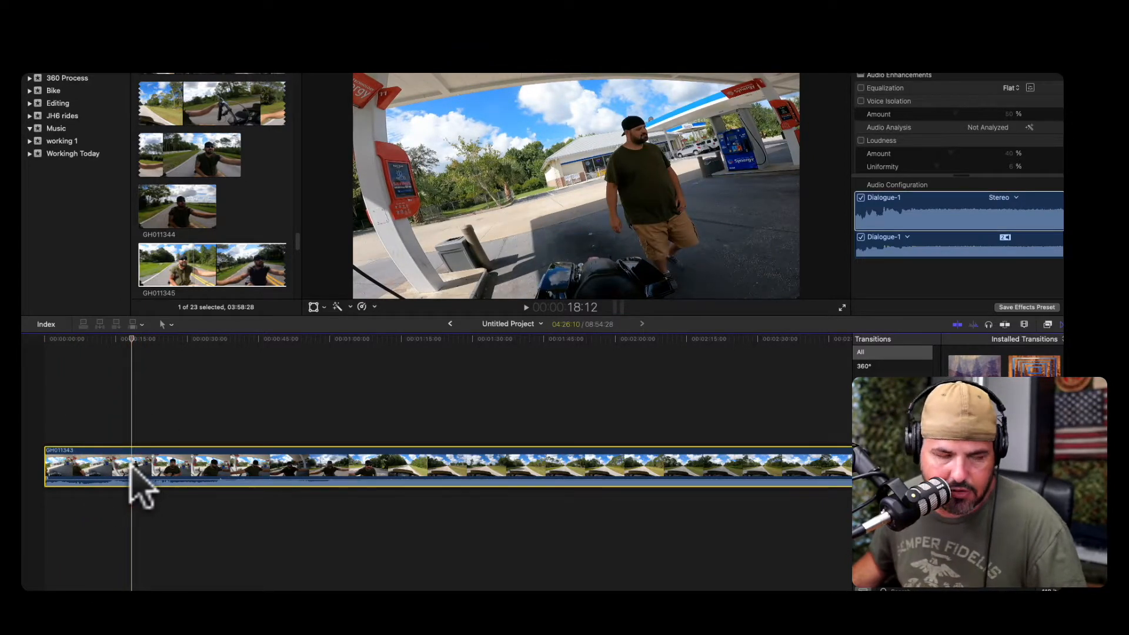
key("super+b")
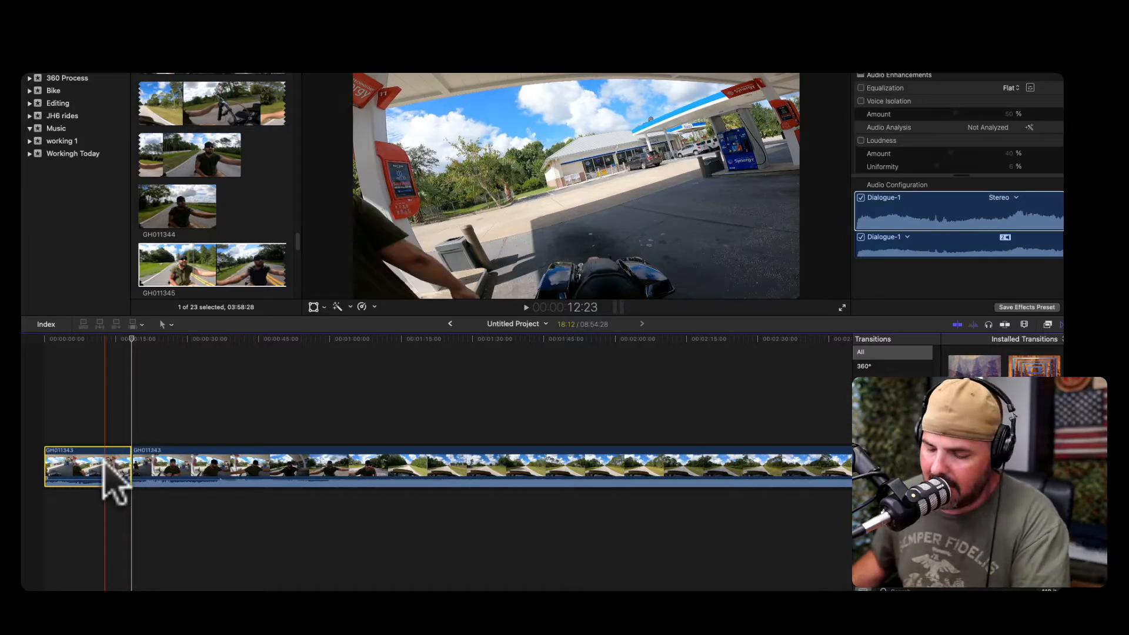
key("Delete")
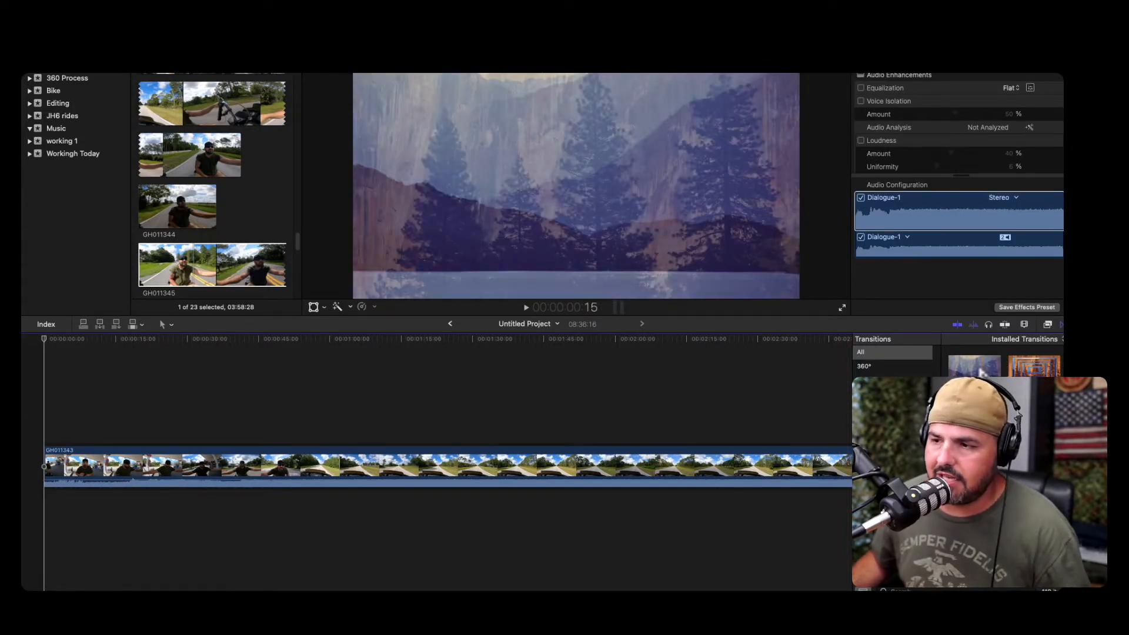
Add the first installed transition to the start of the clip and shorten it to 3 frames
left_click_drag(976, 366, 52, 467)
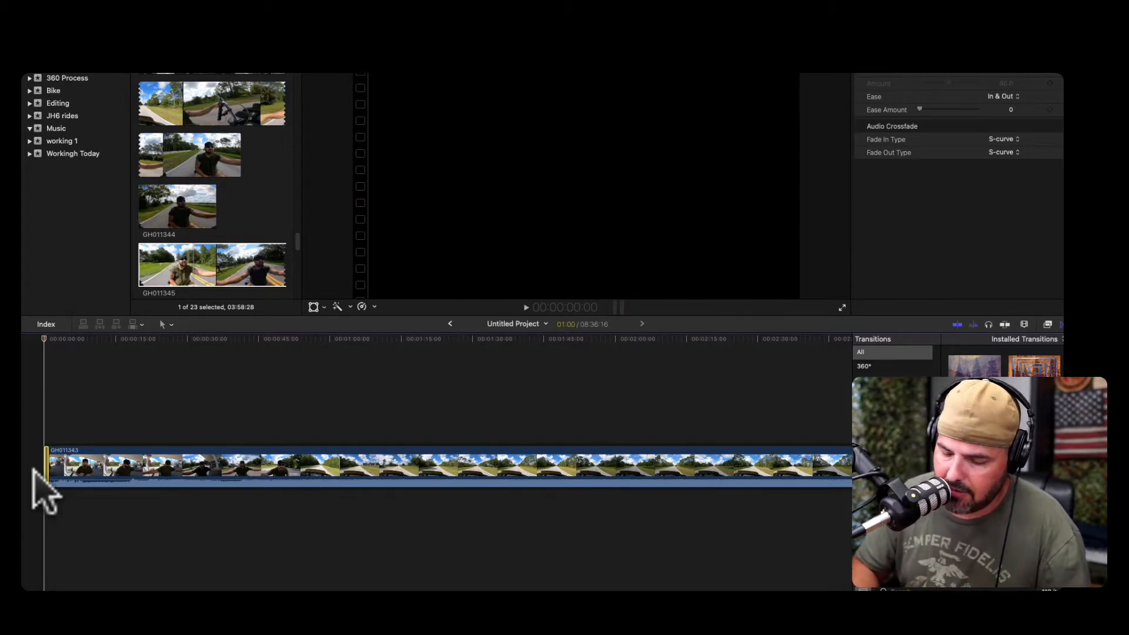
key("super+equal")
key("super+equal")
key("super+equal")
key("super+equal")
key("super+equal")
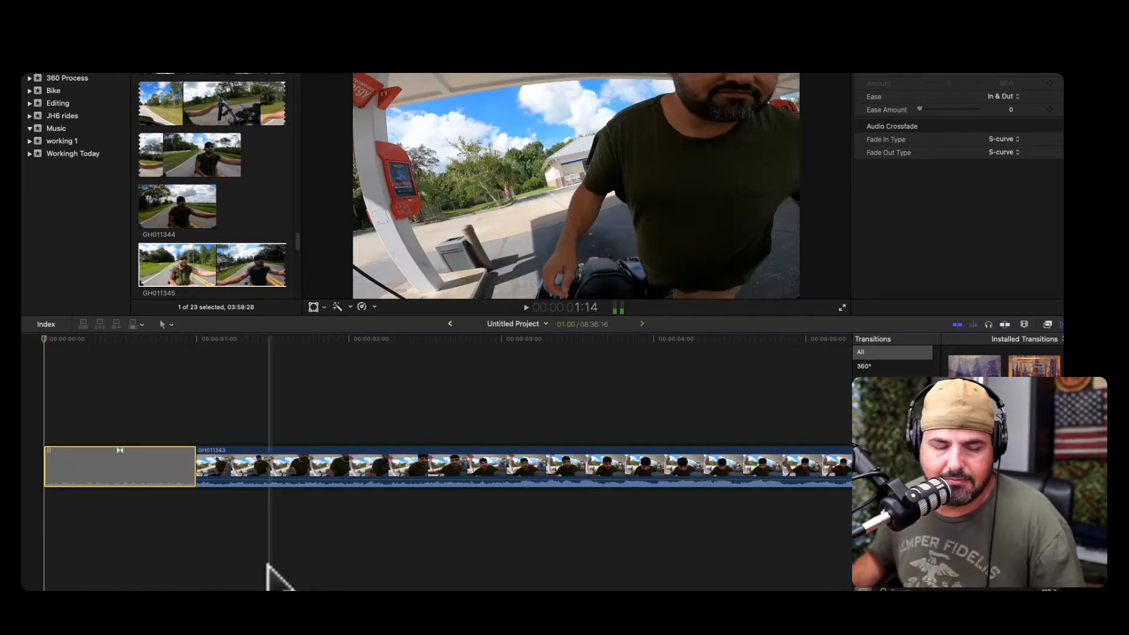
left_click_drag(197, 479, 37, 480)
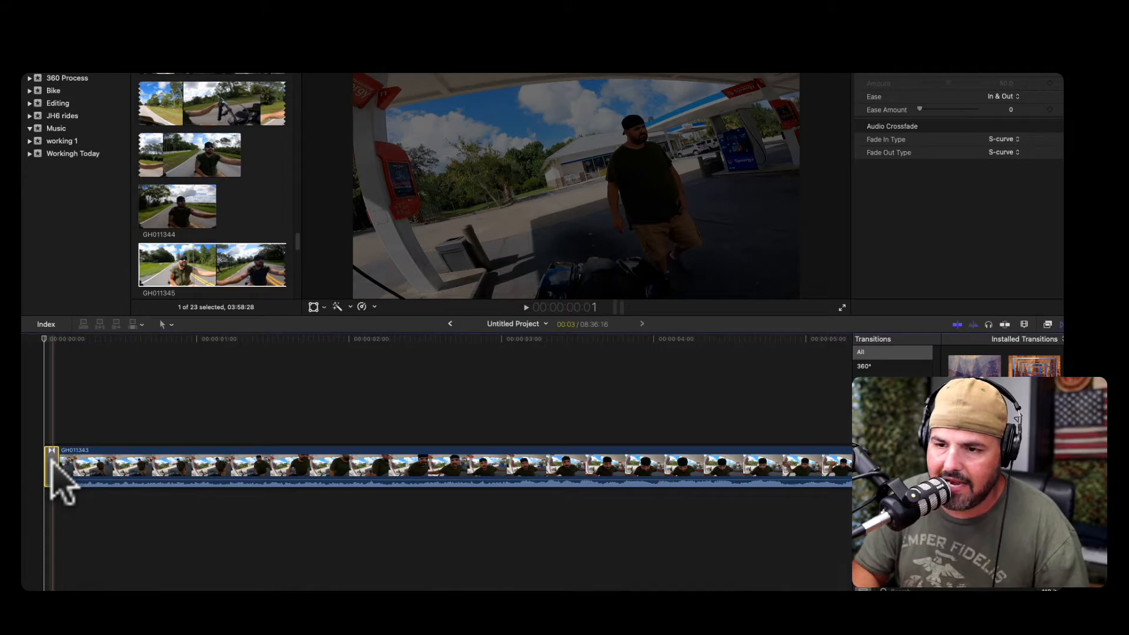
Play the opening from the start and split the clip at 8:25, leaving nothing selected
key("super+minus")
key("super+minus")
key("super+minus")
key("super+minus")
key("super+minus")
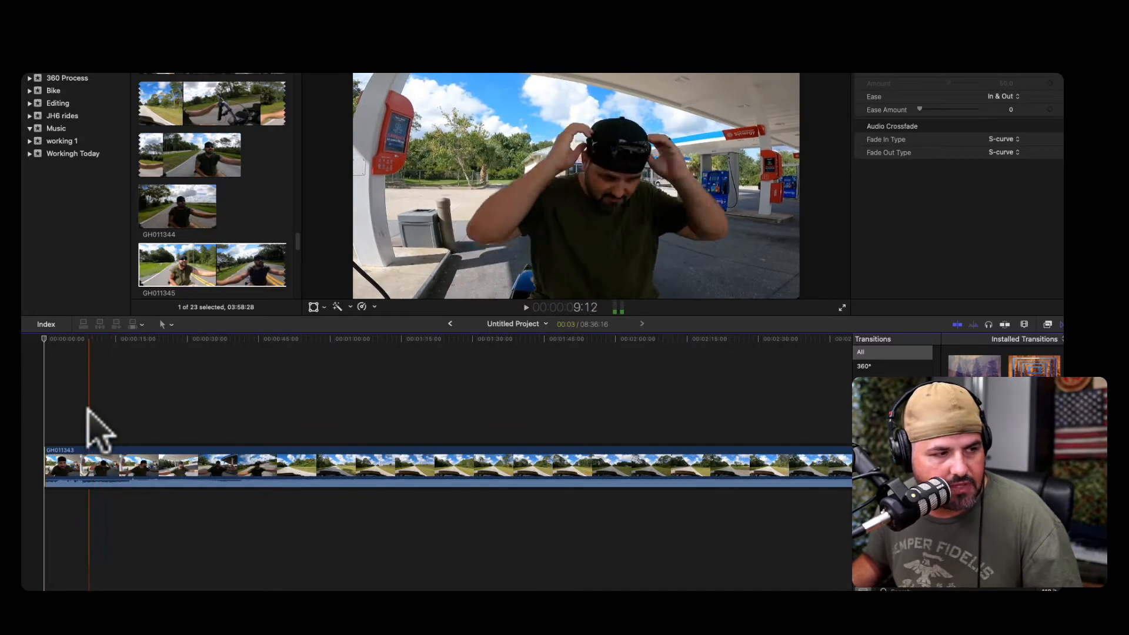
left_click(40, 419)
key("space")
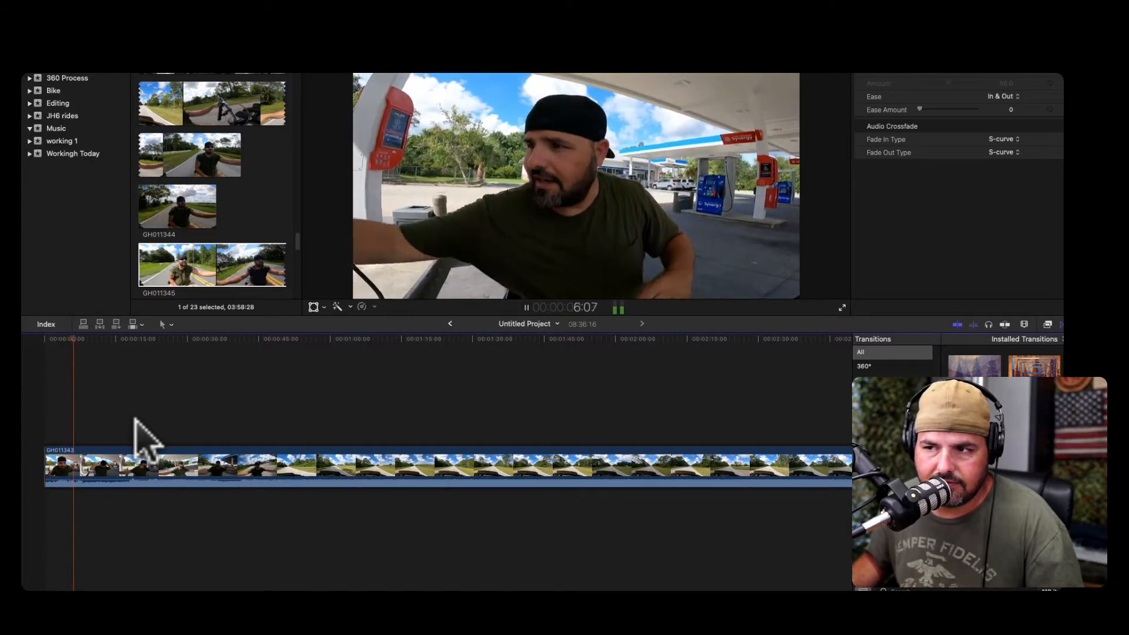
key("space")
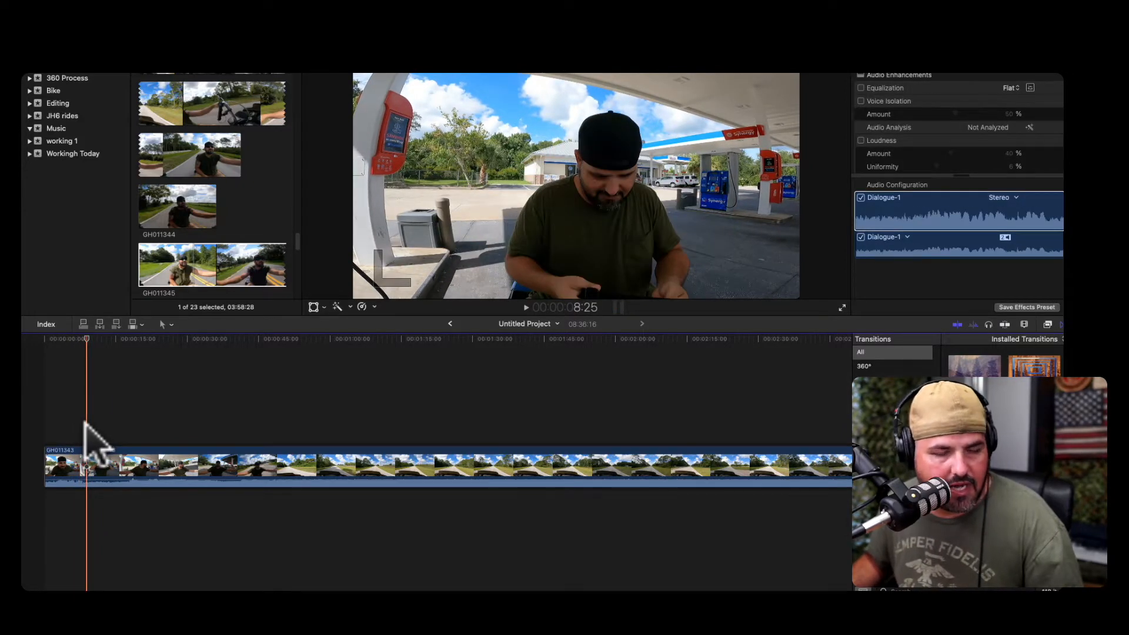
left_click(74, 467)
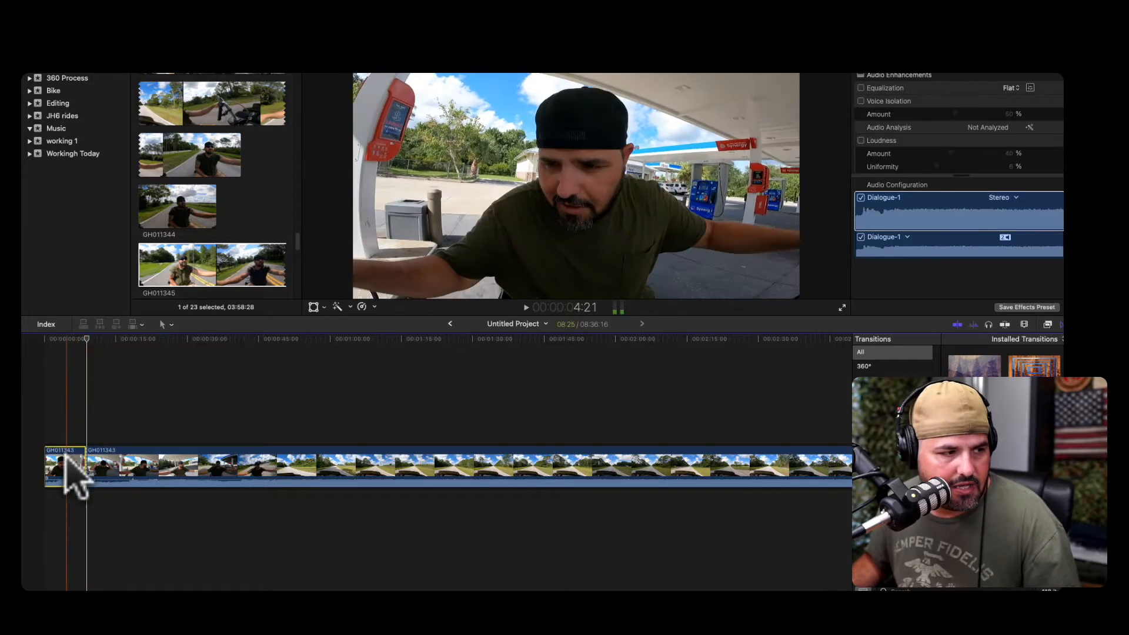
key("super+shift+a")
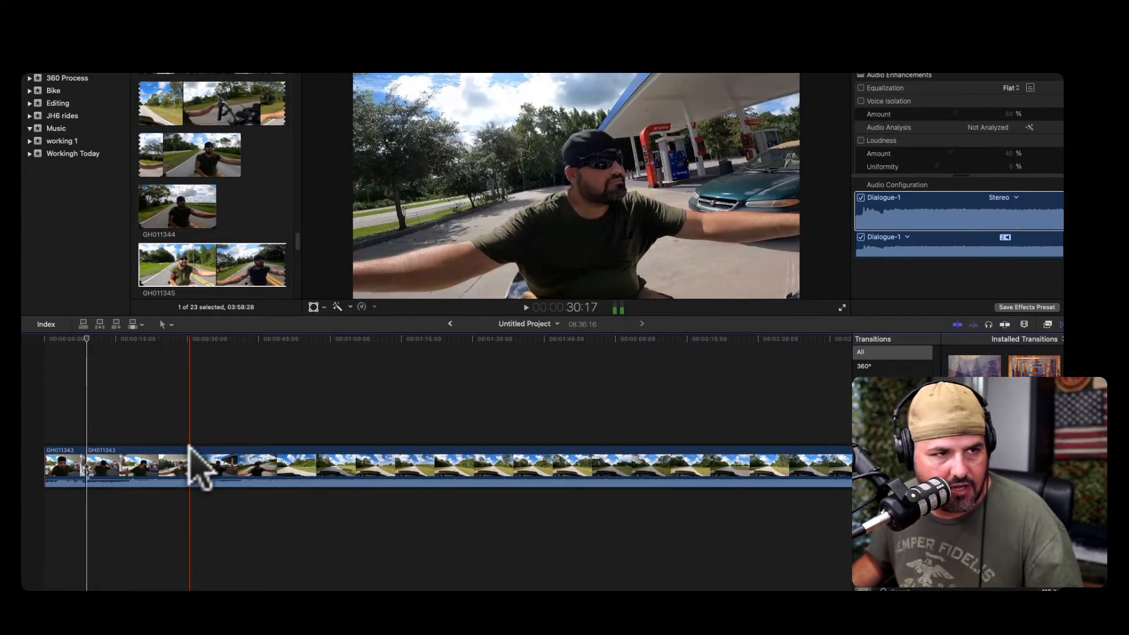
Split the second clip at 30:21, delete the part between 8:25 and that cut, and play across the edit
key("super+b")
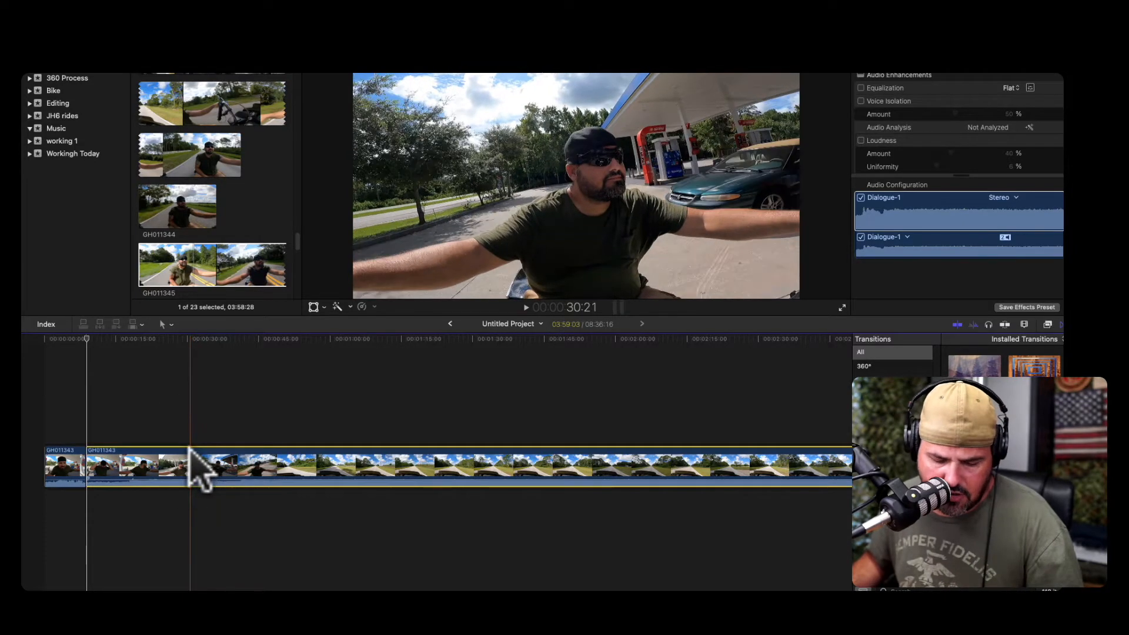
left_click(170, 468)
key("Delete")
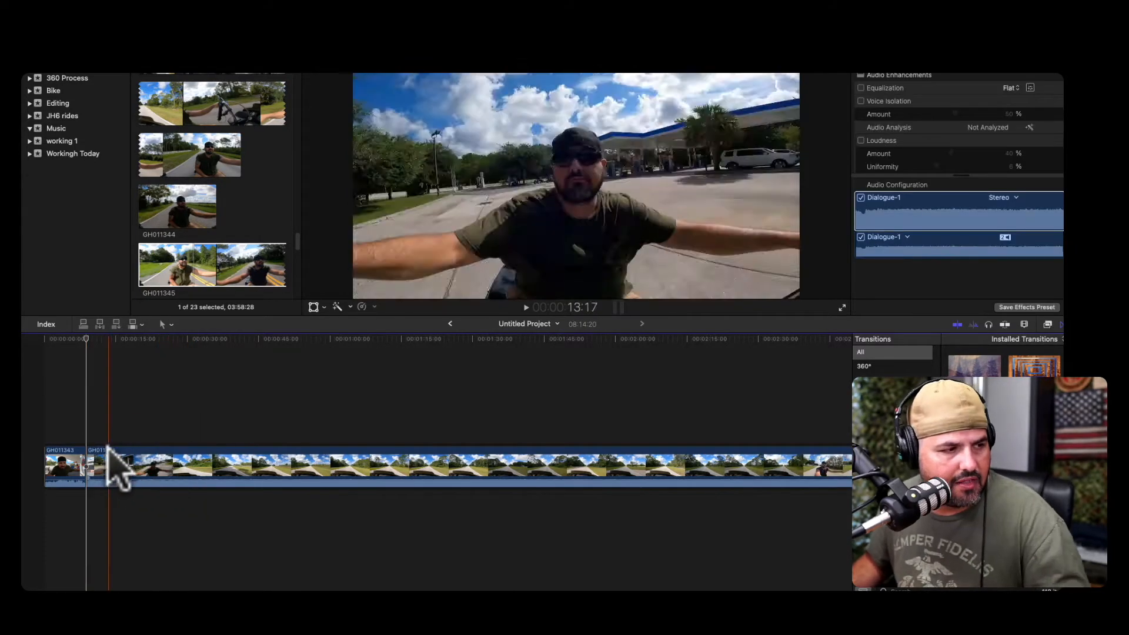
key("space")
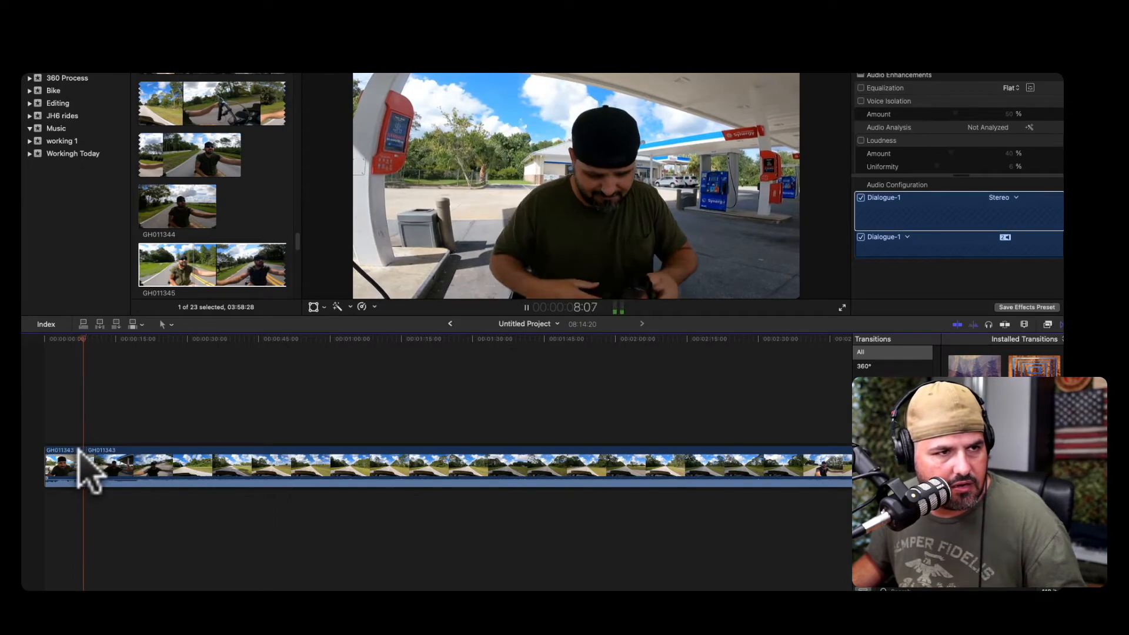
key("space")
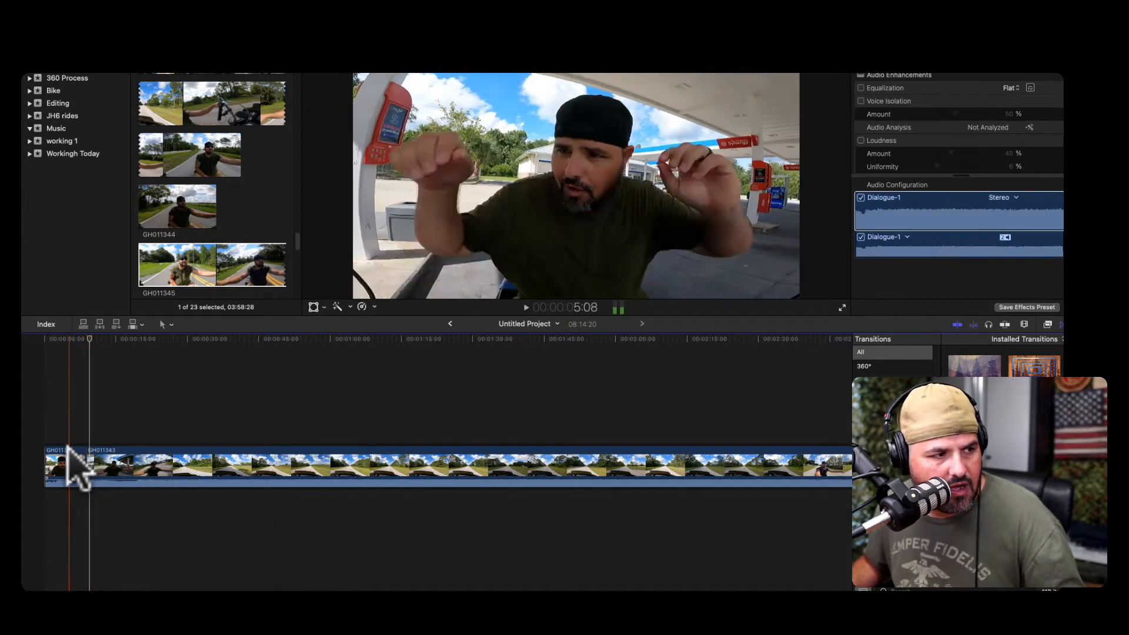
Enable Voice Isolation at 50% and Noise Removal at 100% on the first clip and play it from the start
key("super+equal")
key("super+equal")
key("super+equal")
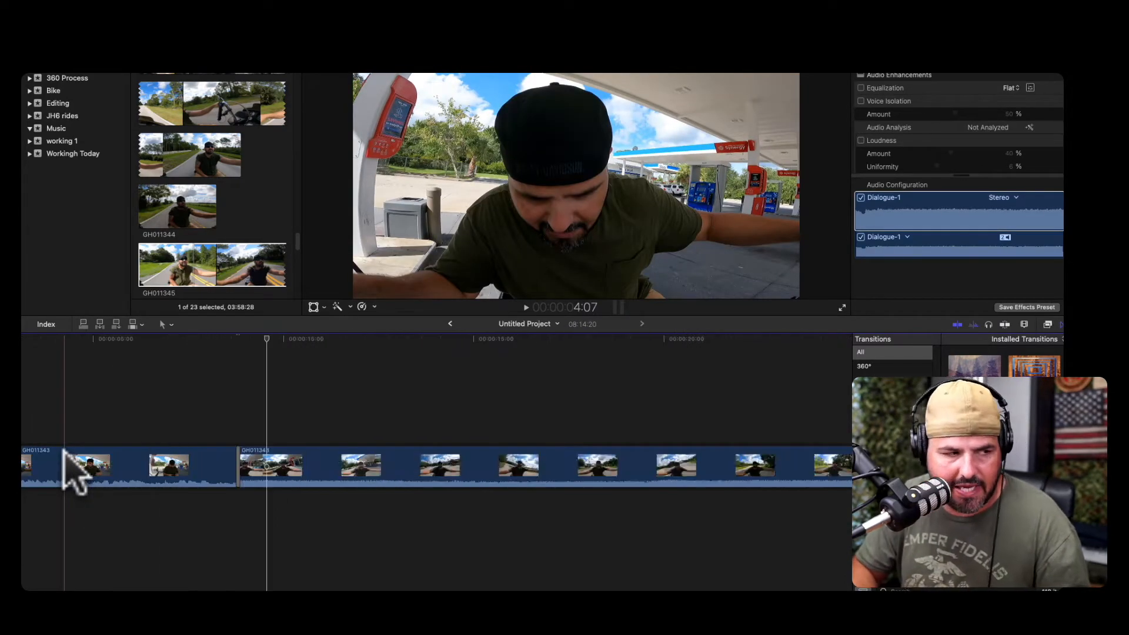
scroll(124, 425, "left", 3)
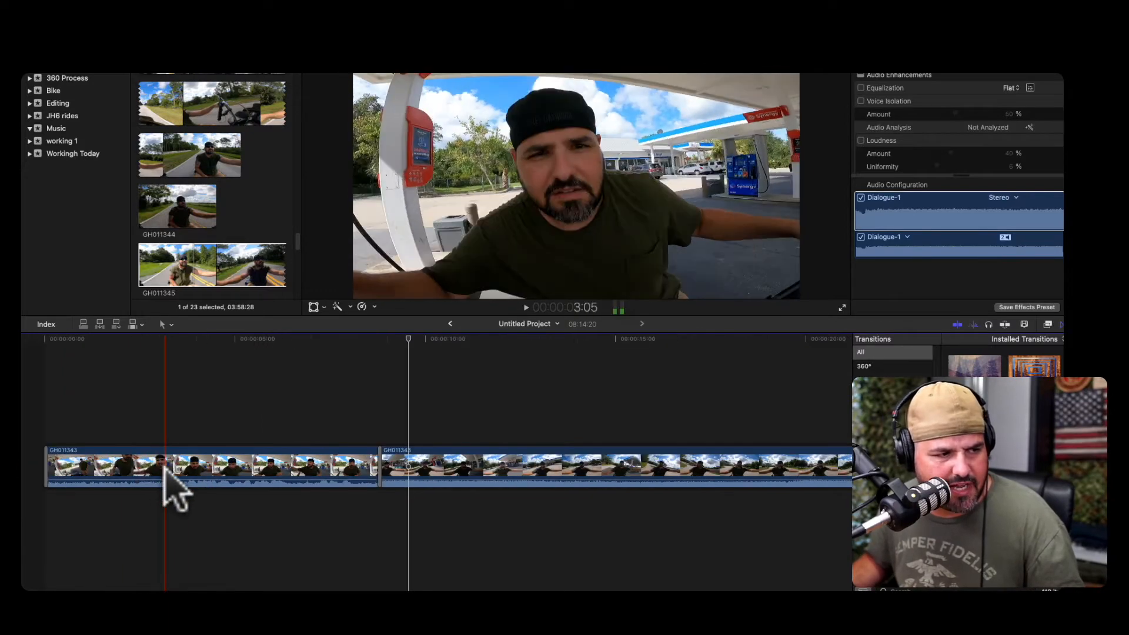
left_click(165, 471)
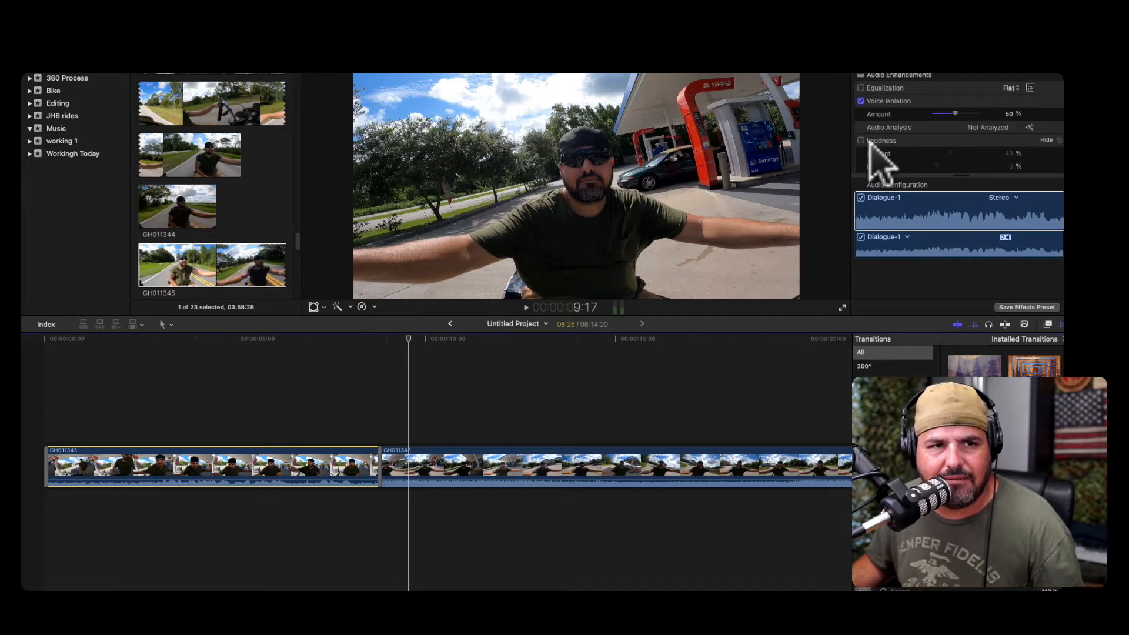
scroll(885, 168, "down", 3)
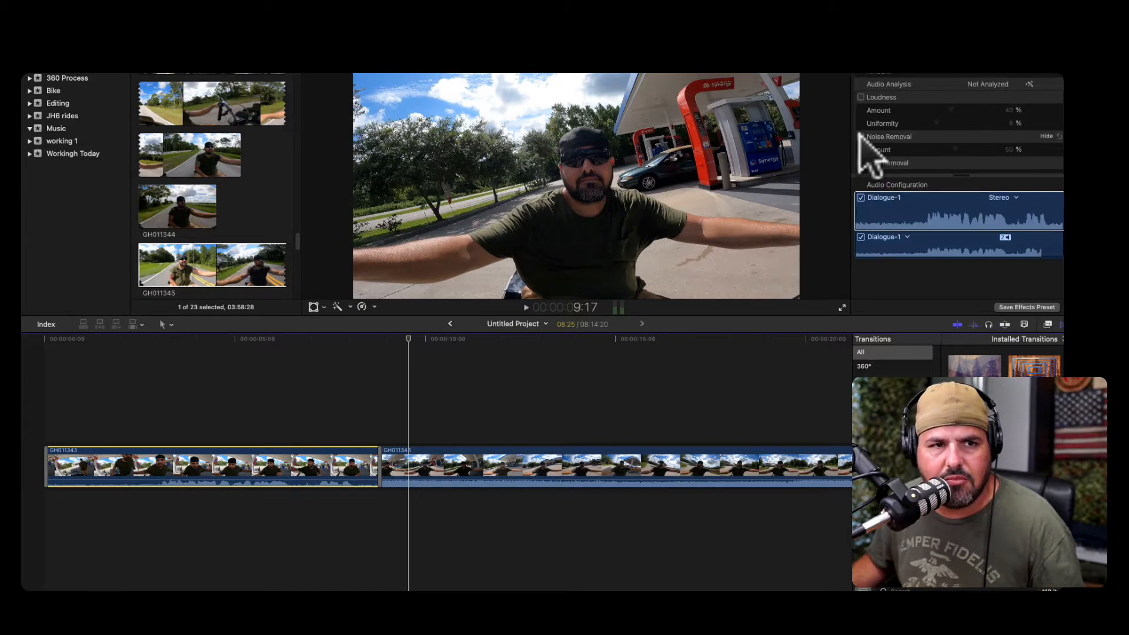
left_click_drag(965, 150, 1017, 147)
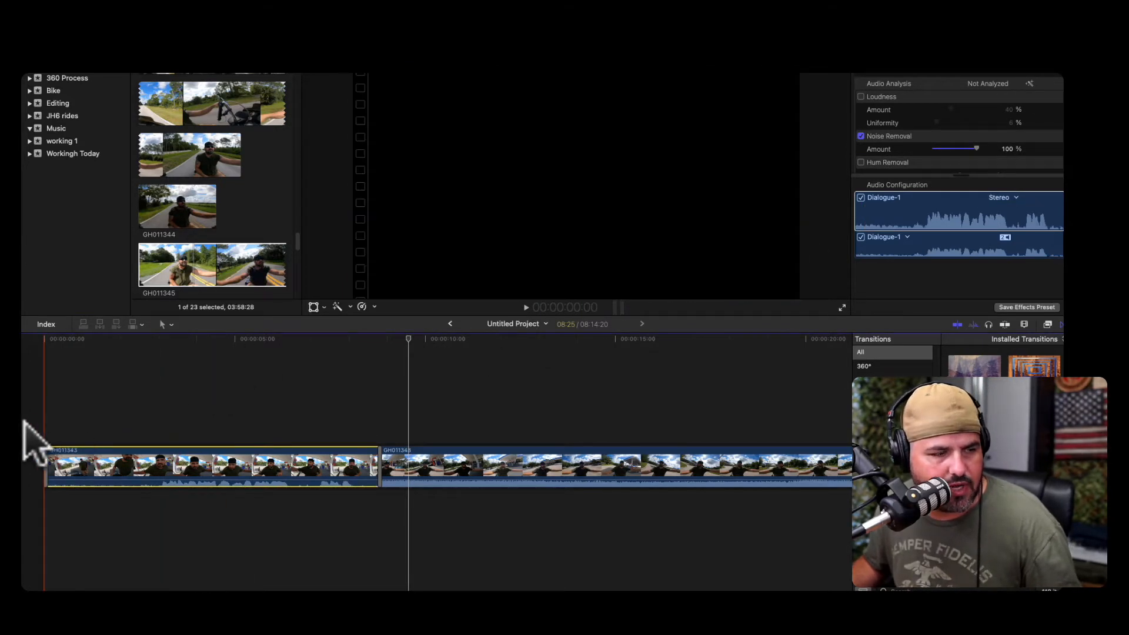
key("space")
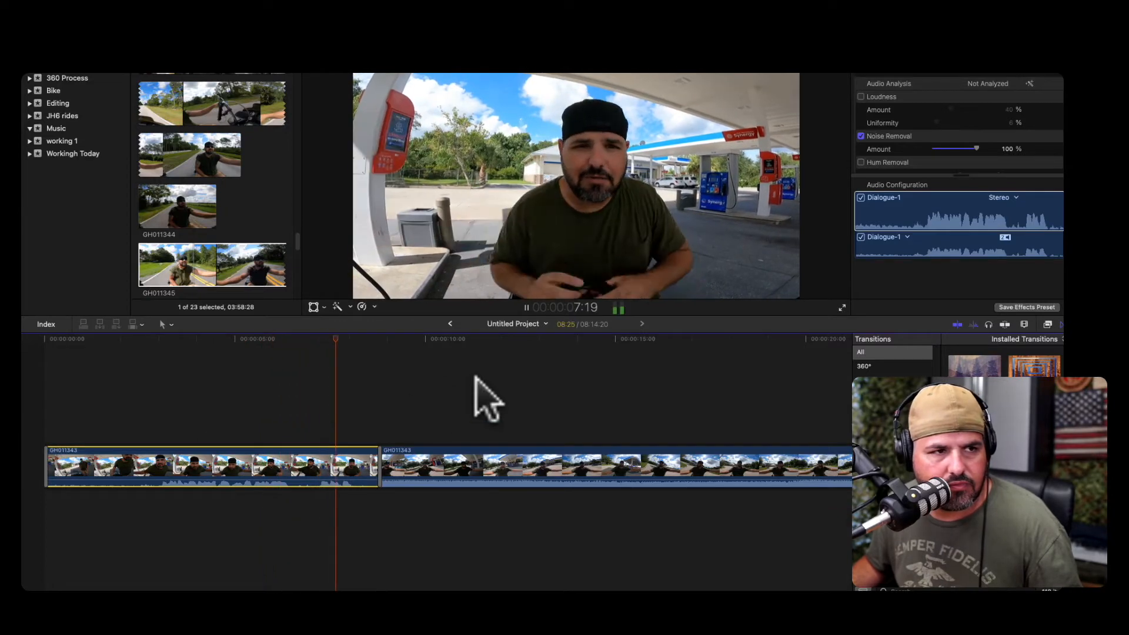
key("space")
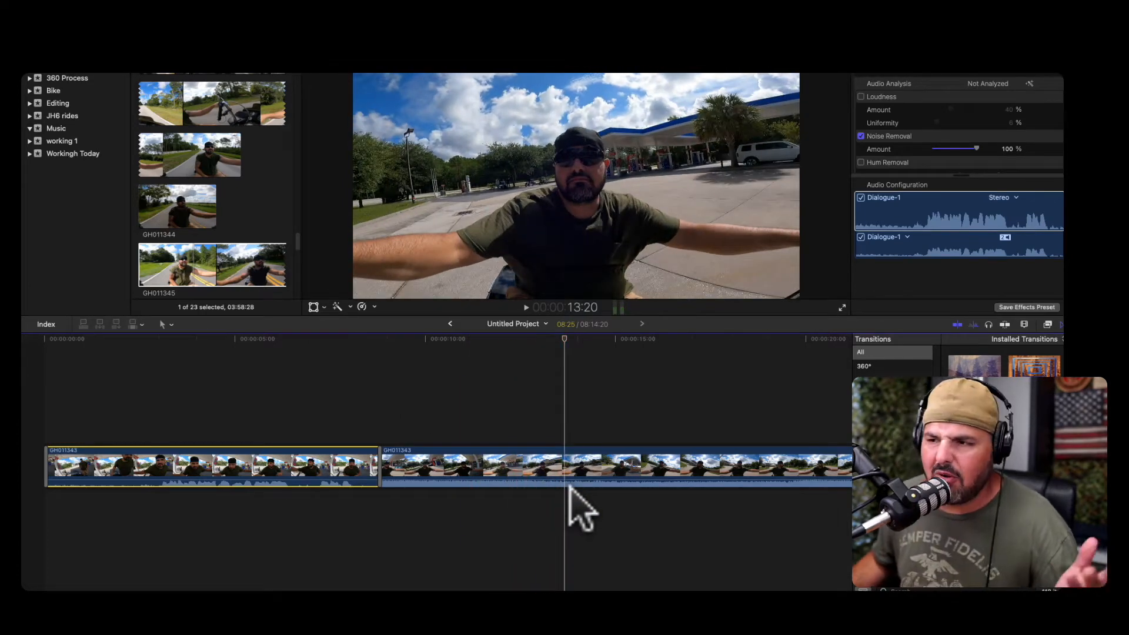
Split the second clip at 13:23 and delete the 5:10 section that follows
left_click(571, 482)
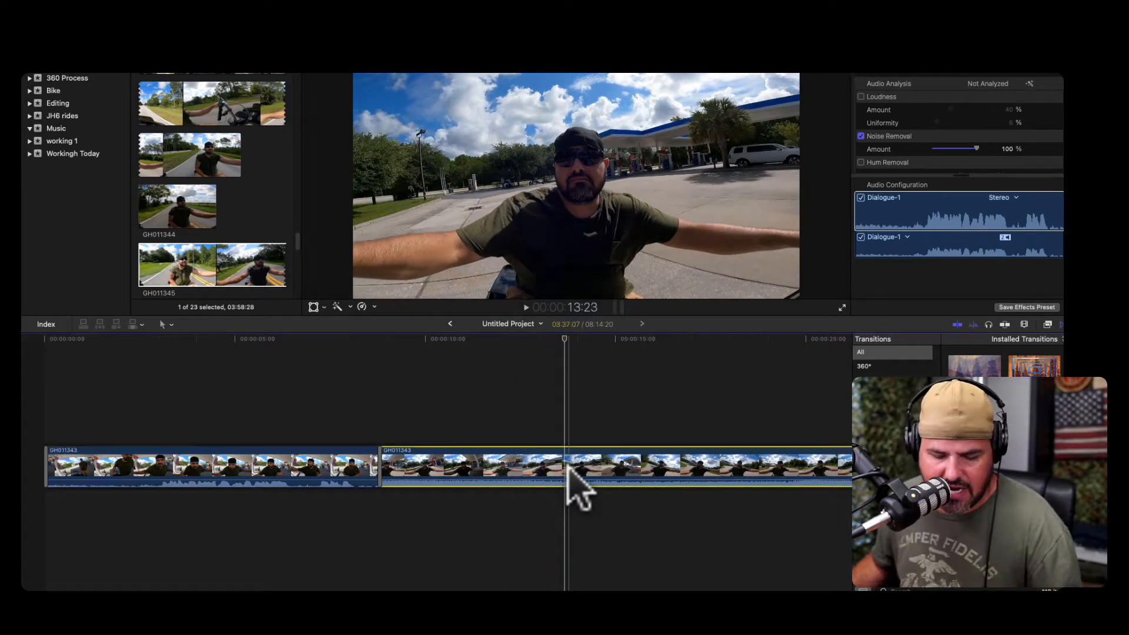
key("cmd+b")
left_click(553, 479)
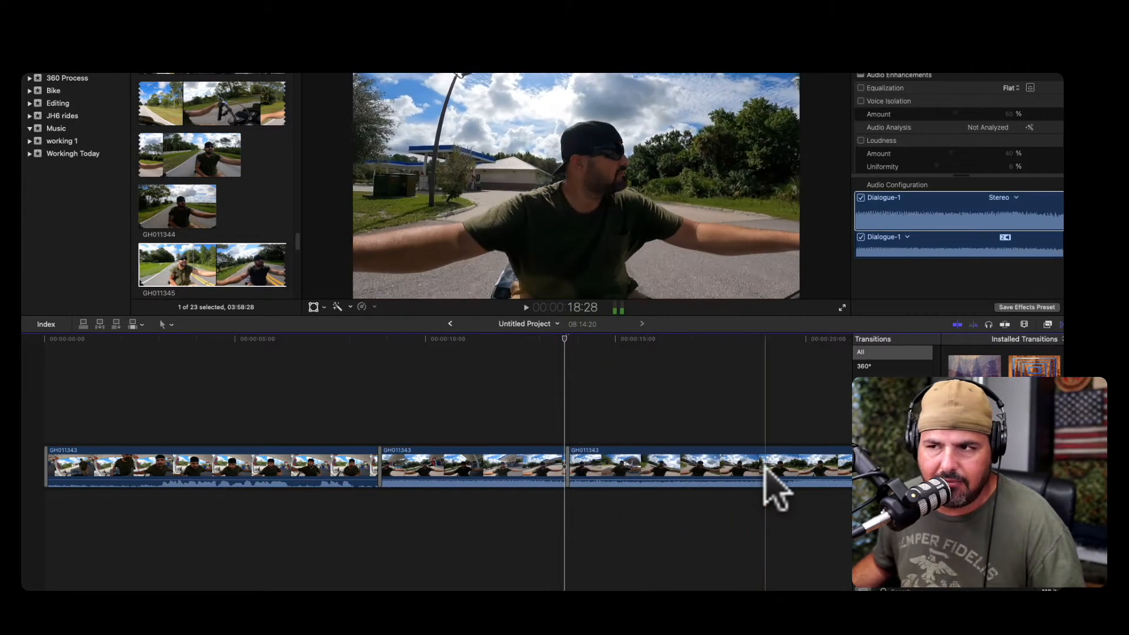
key("super+b")
left_click(713, 474)
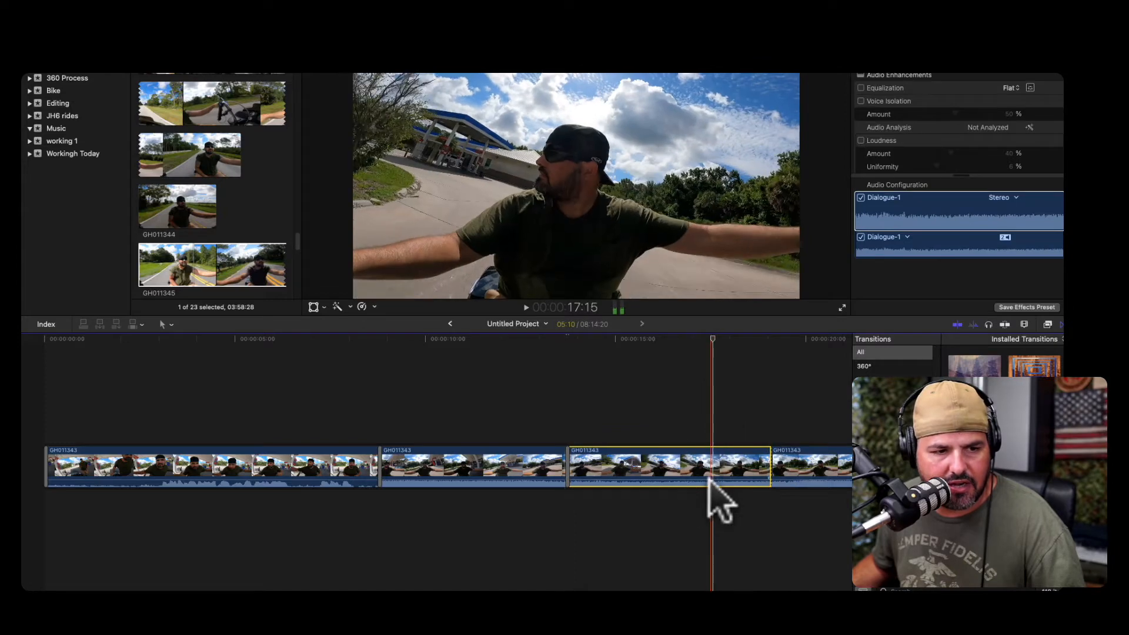
key("Delete")
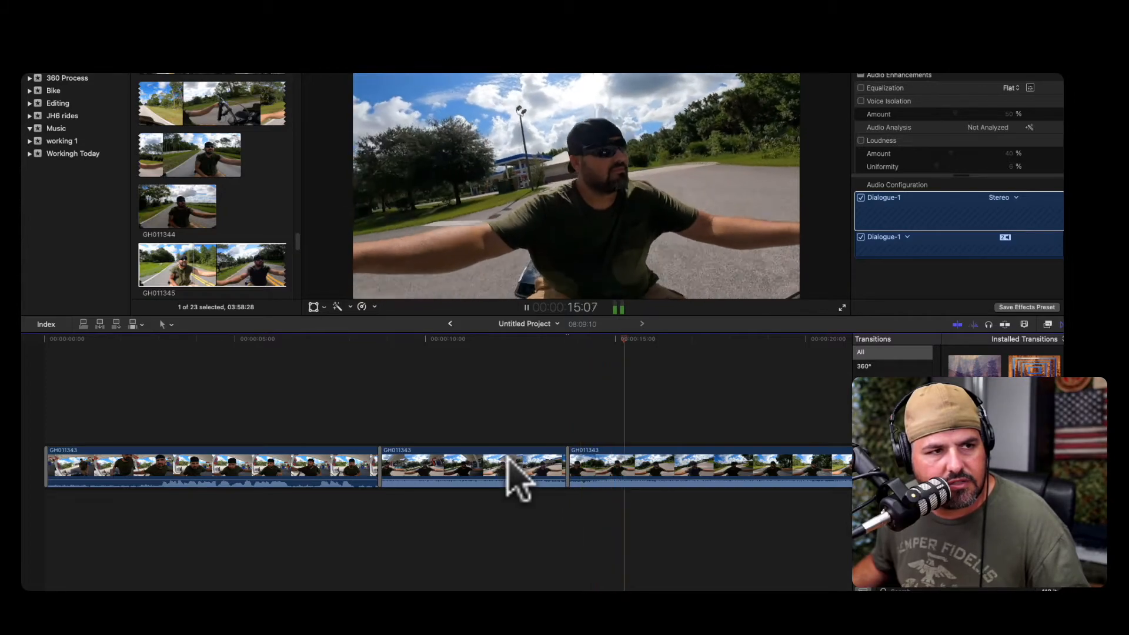
Split the third clip at 15:27 and at about 20:00, and delete the section in between
left_click(650, 467)
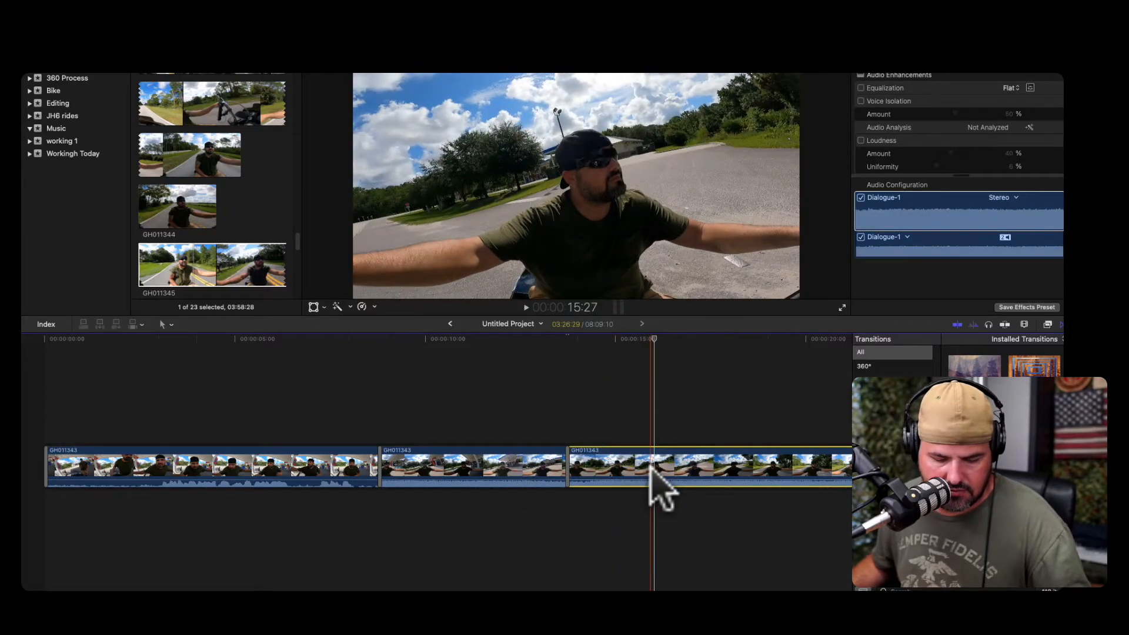
key("super+b")
left_click(809, 462, "super")
key("super+b")
left_click(782, 415, "super")
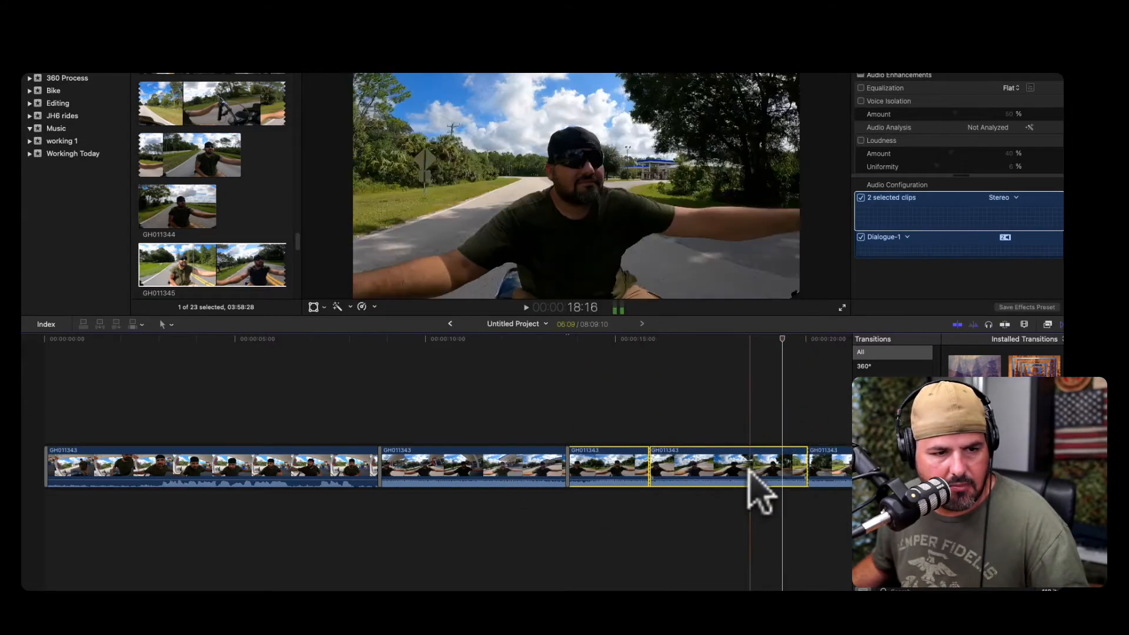
key("Delete")
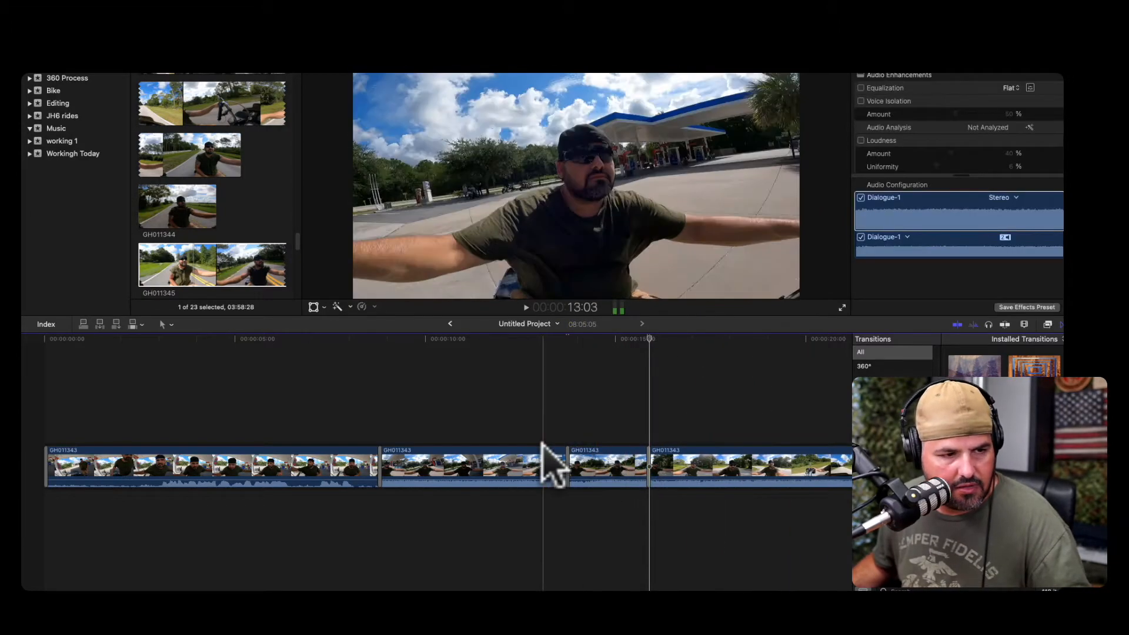
Play across the latest cuts and split the fourth clip at 19:13, where the talking shot ends
key("space")
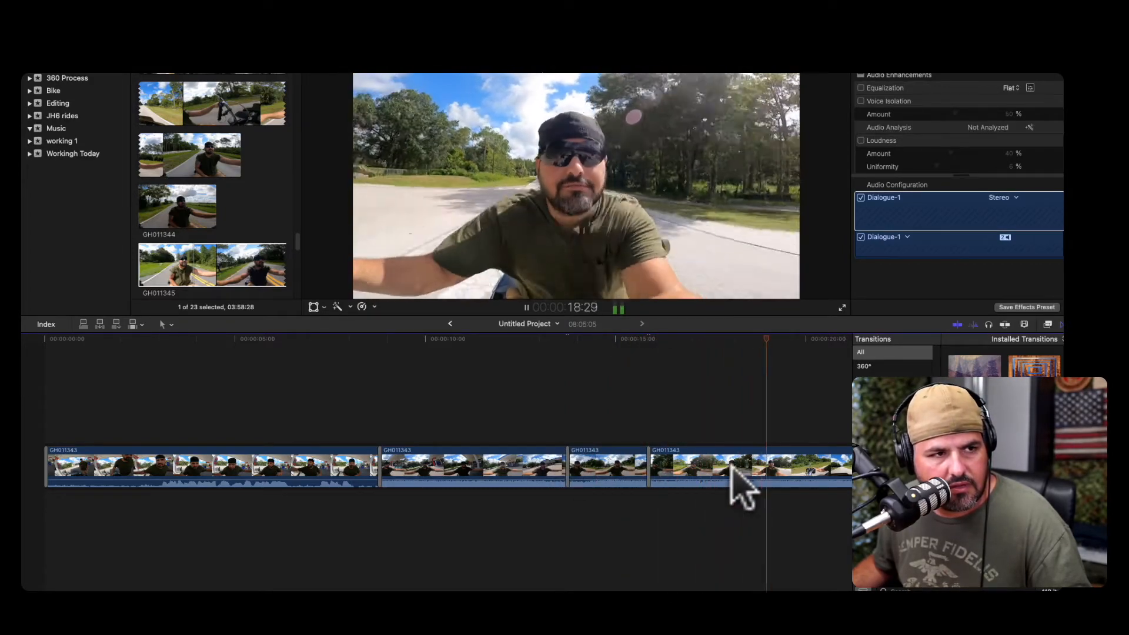
key("space")
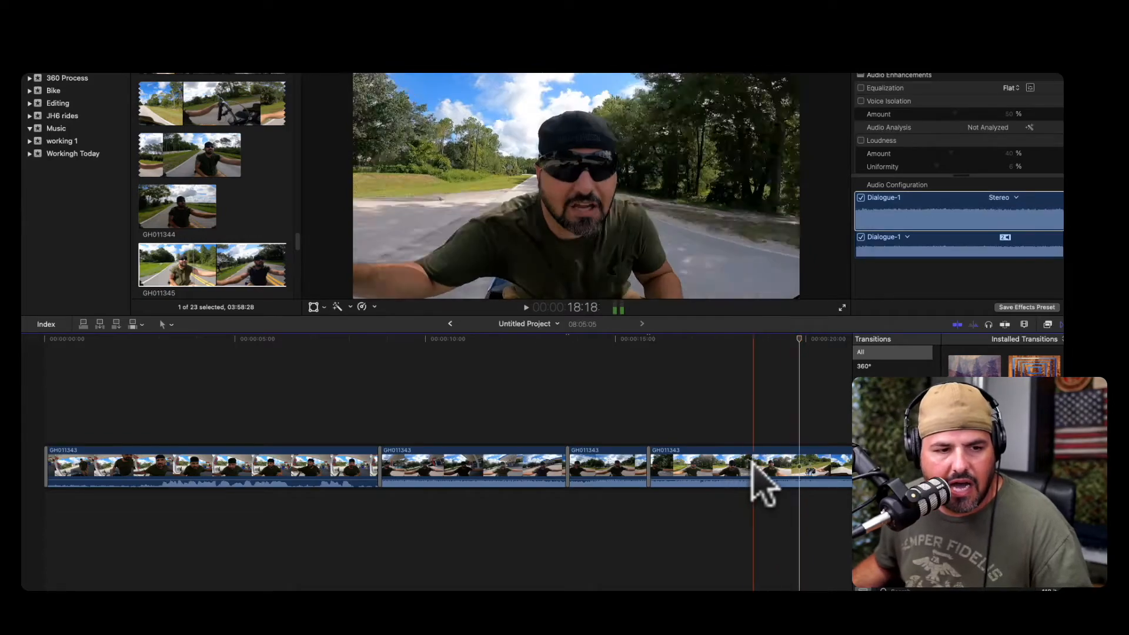
left_click(785, 468)
key("super+b")
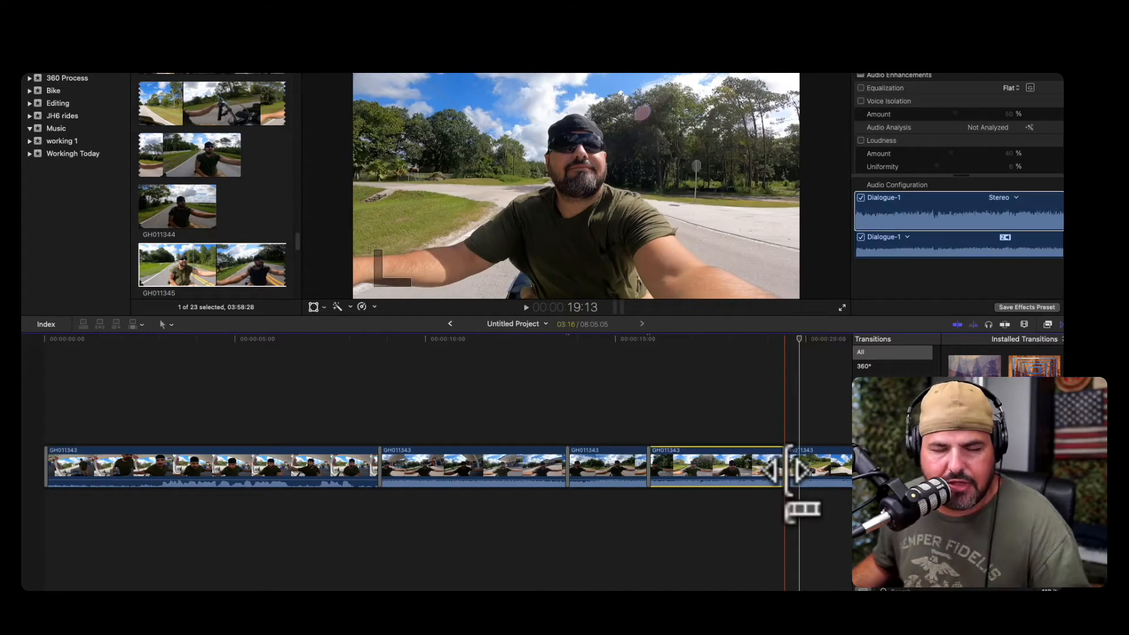
Detach the audio from the riding clip that follows the 19:13 cut
scroll(654, 473, "right", 6)
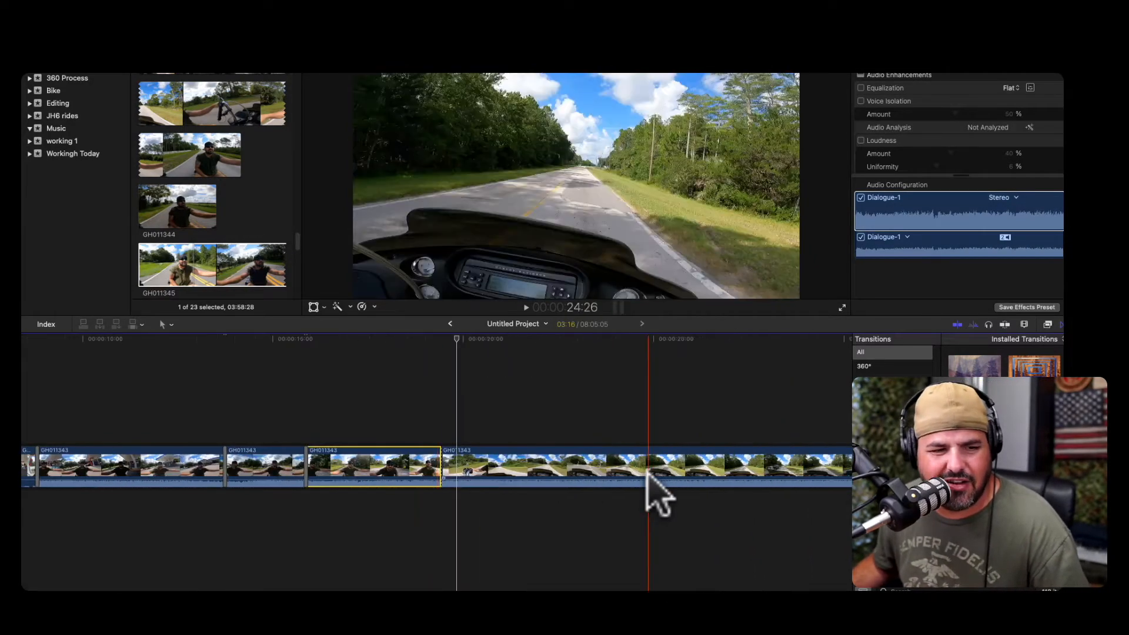
right_click(651, 452)
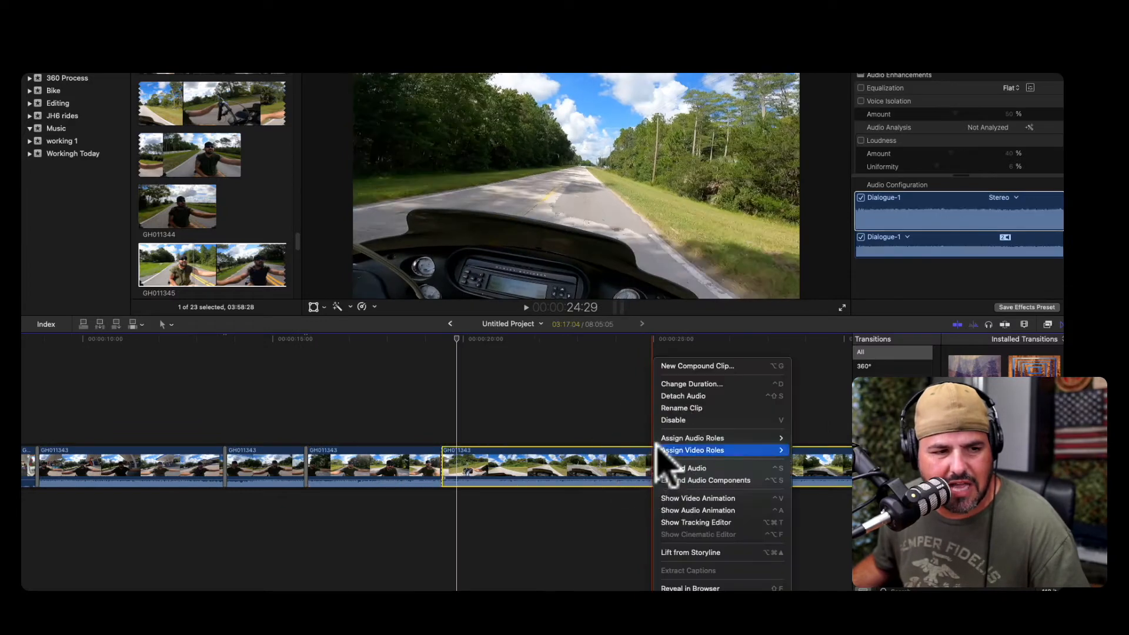
left_click(712, 394)
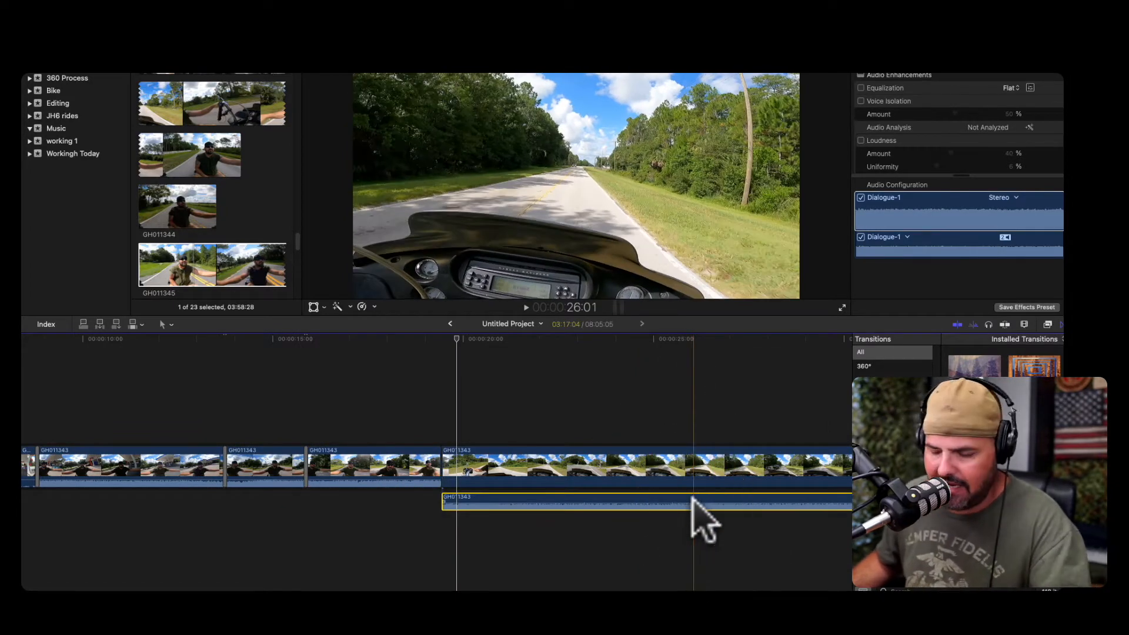
Delete the detached audio underneath the riding clip that follows the talking shot
key("Delete")
key("super+minus")
key("super+minus")
key("super+minus")
key("super+minus")
key("super+minus")
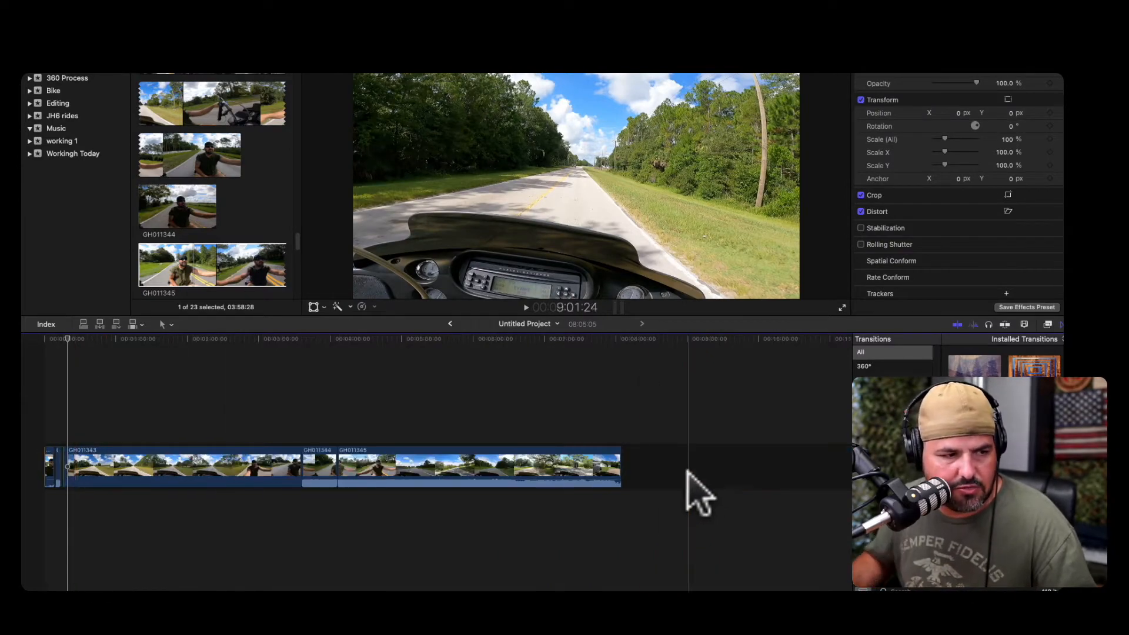
Detach the audio from the GH011344 and GH011345 clips at the end of the timeline and delete it
left_click_drag(498, 530, 329, 468)
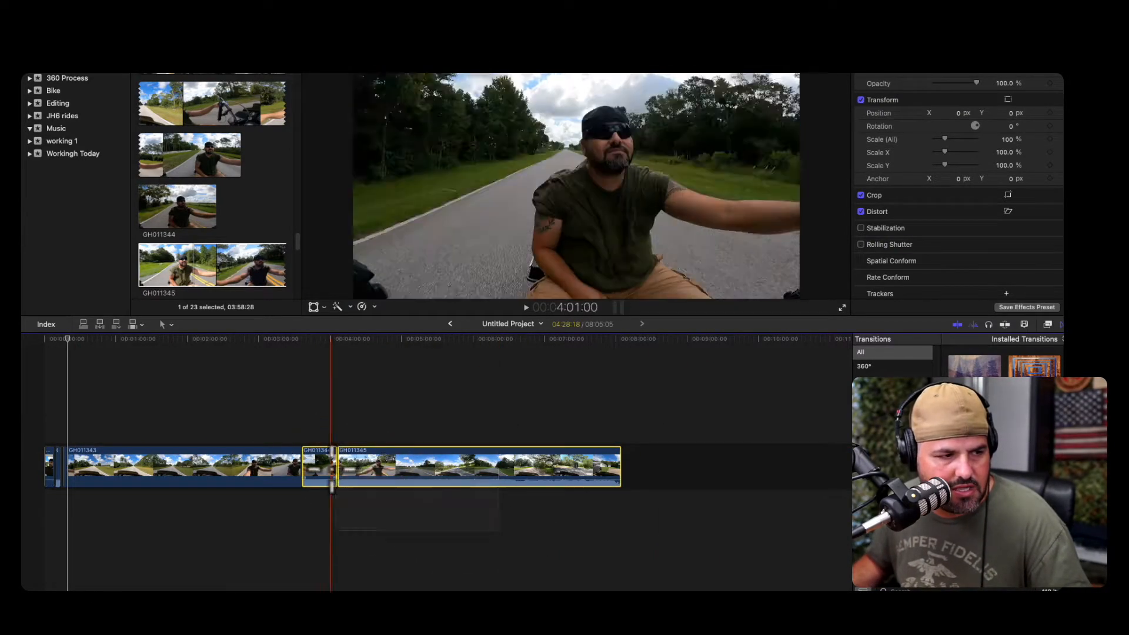
right_click(329, 468)
left_click(396, 395)
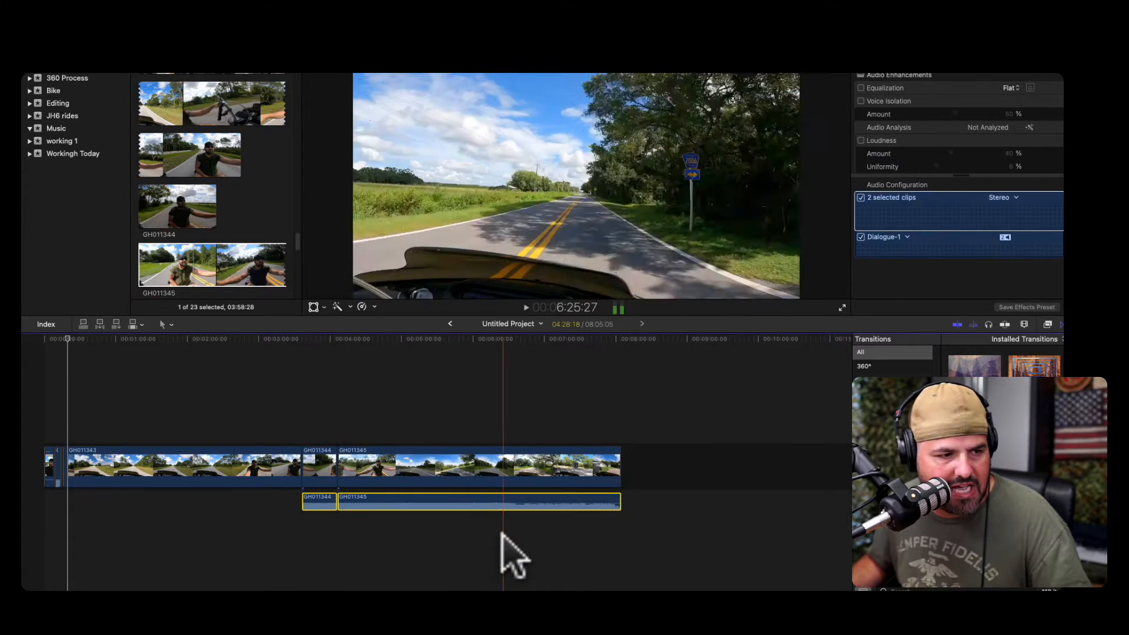
left_click(312, 504)
key("Delete")
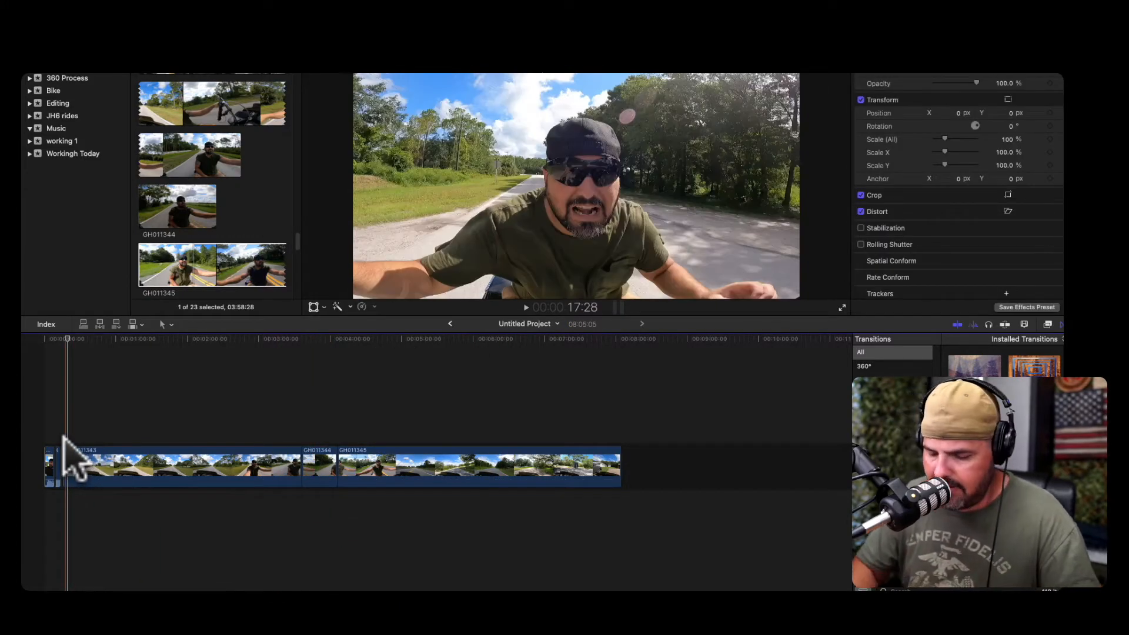
key("super+equal")
key("super+equal")
key("super+equal")
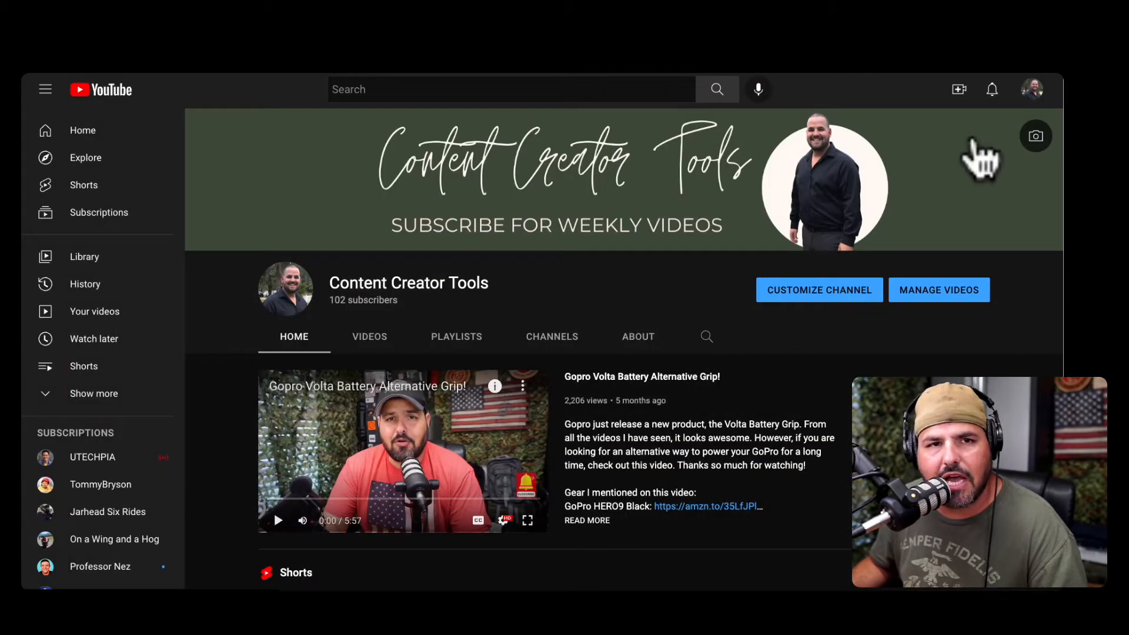
Switch to YouTube and open the Audio library in YouTube Studio
left_click(1034, 93)
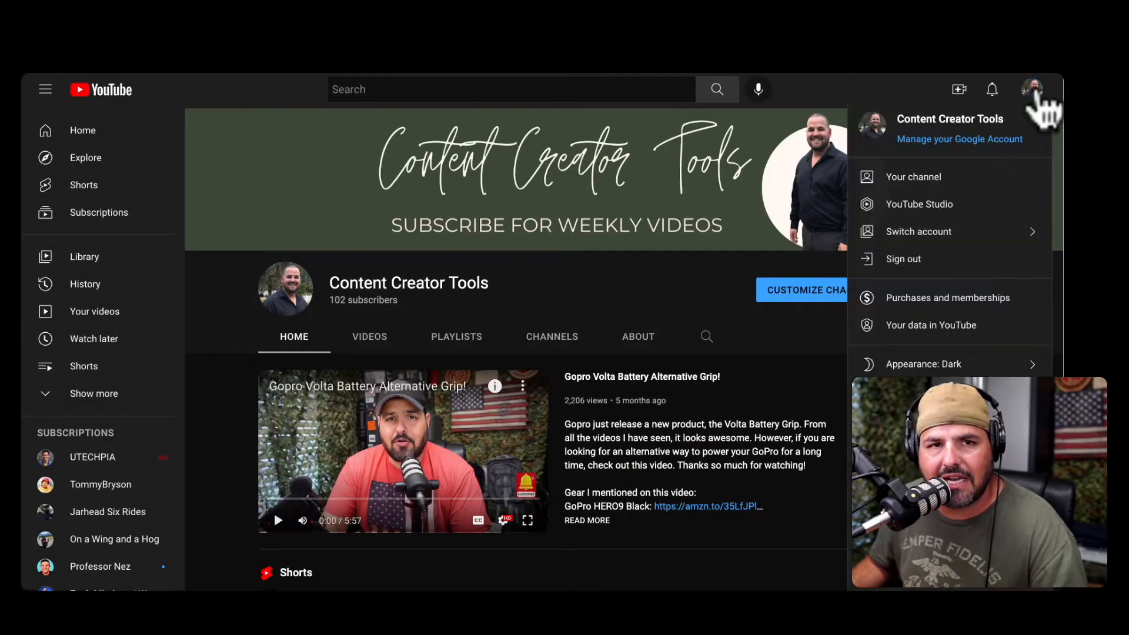
left_click(940, 206)
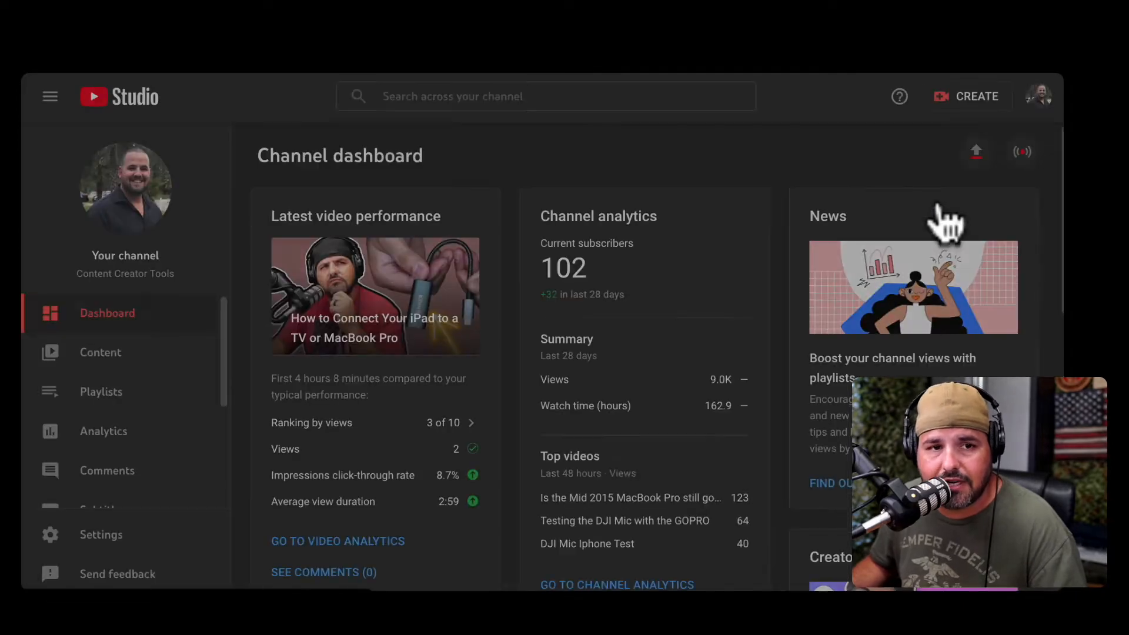
scroll(123, 400, "down", 3)
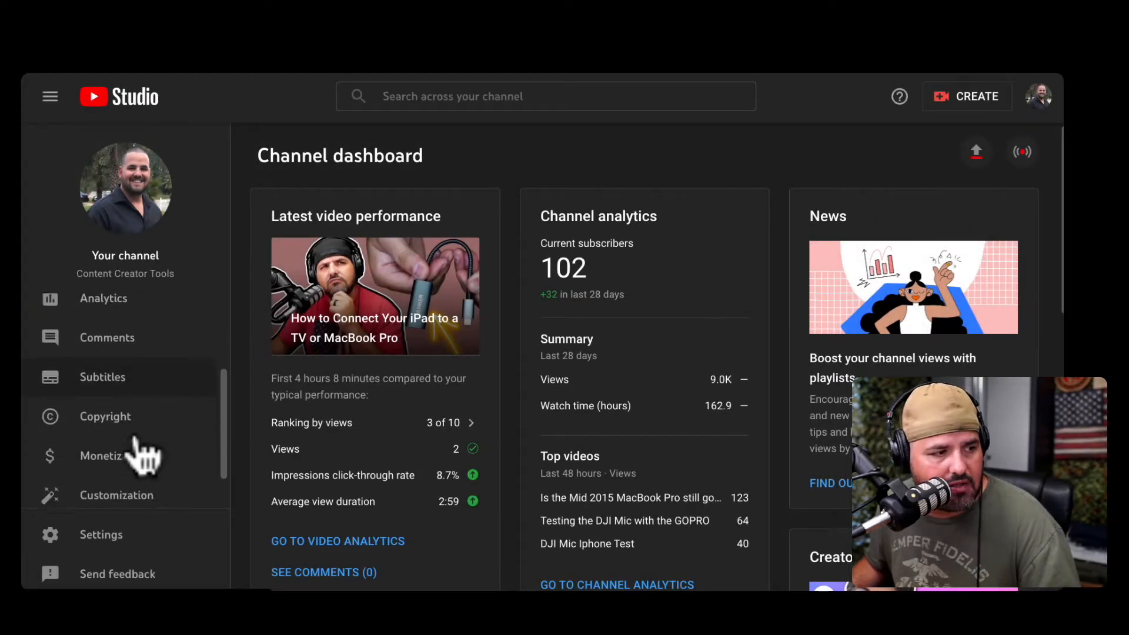
scroll(142, 464, "down", 1)
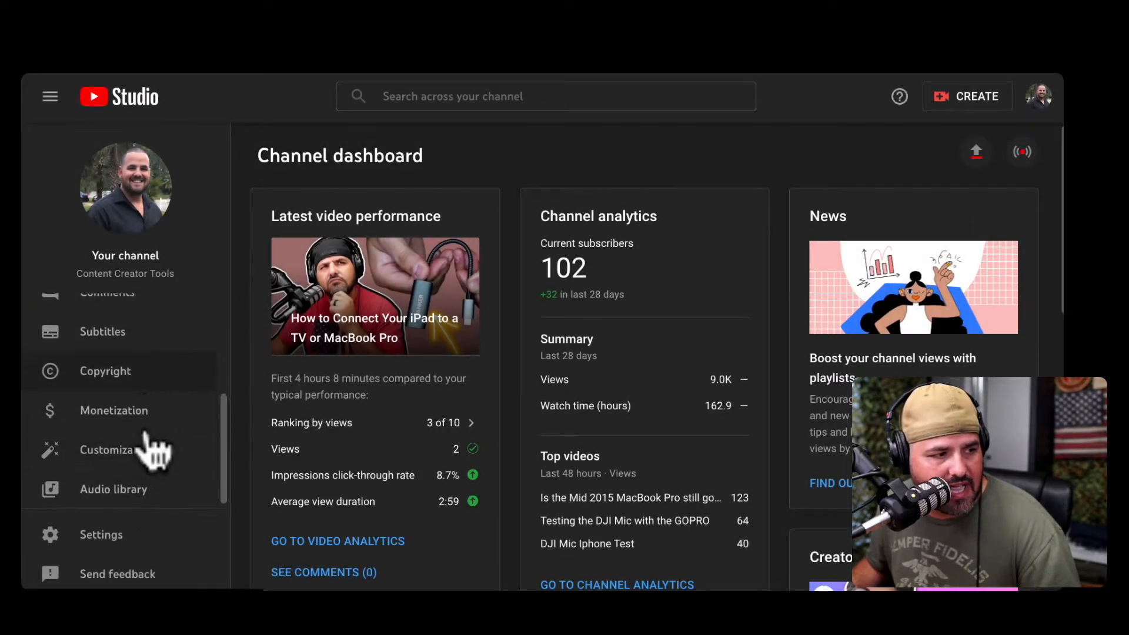
left_click(139, 505)
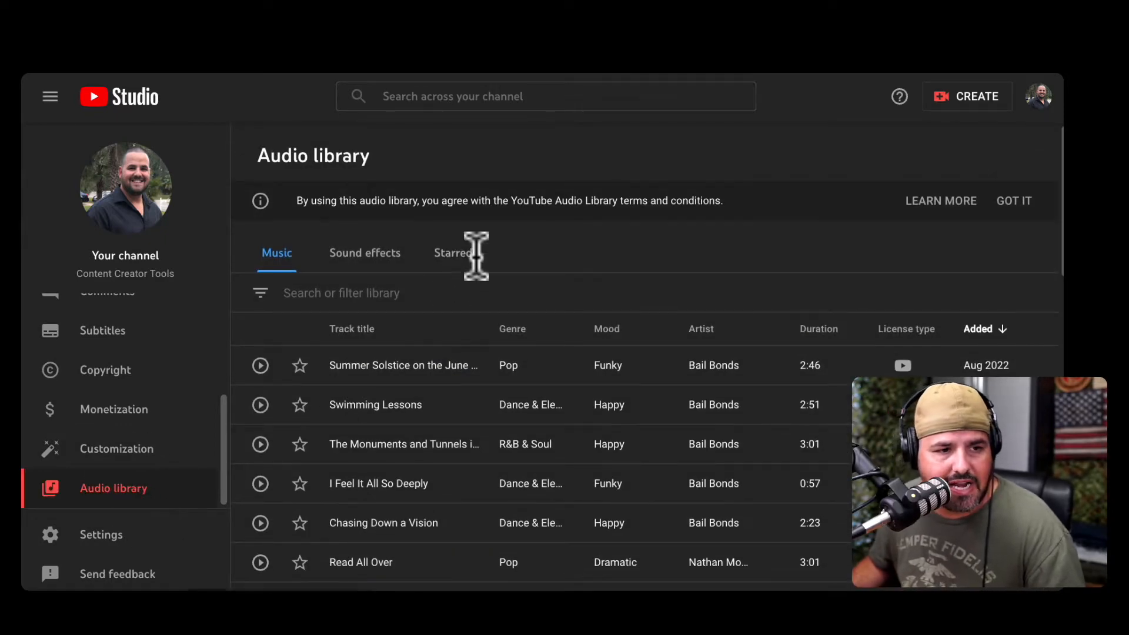
Review the license type information in the music list and preview the track Summer Solstice on the June Planet
scroll(477, 248, "down", 1)
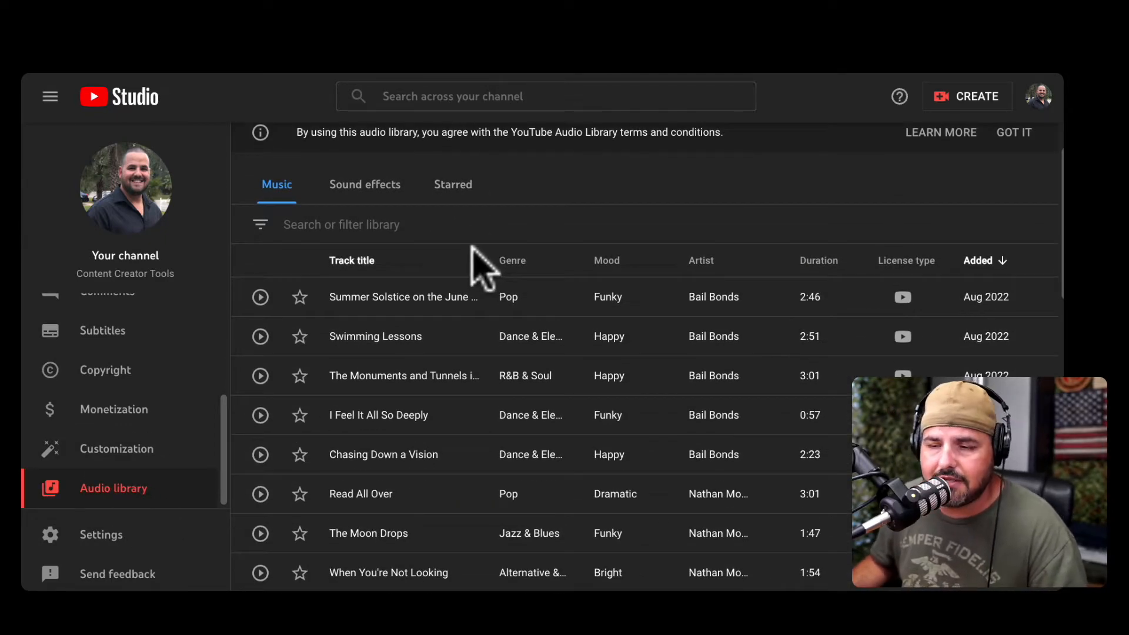
mouse_move(898, 262)
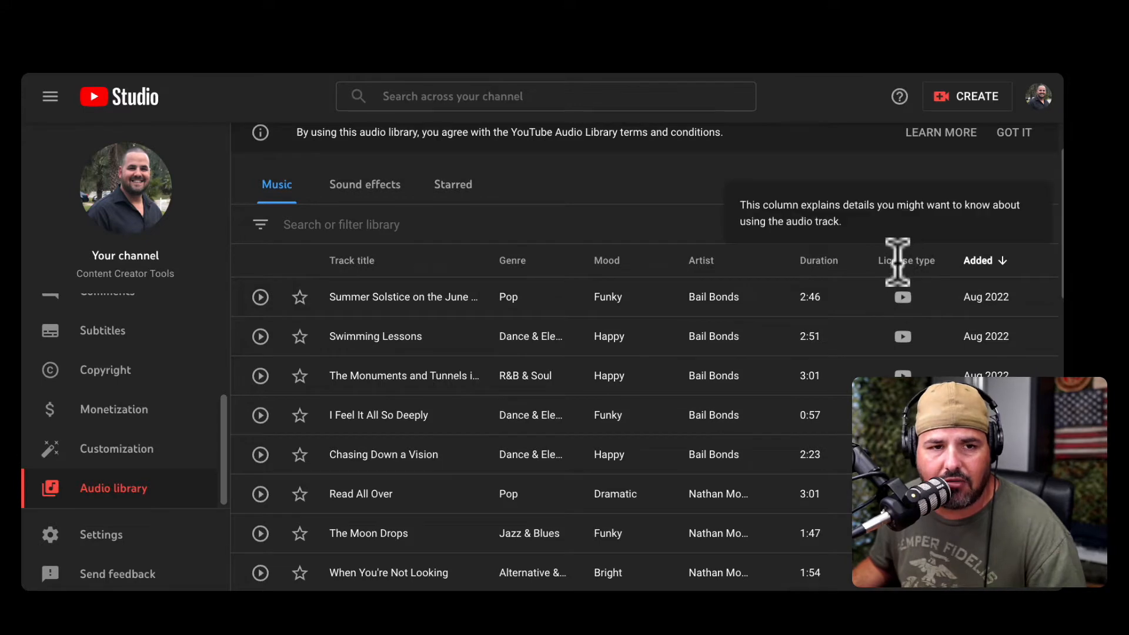
left_click_drag(876, 259, 929, 255)
left_click(871, 297)
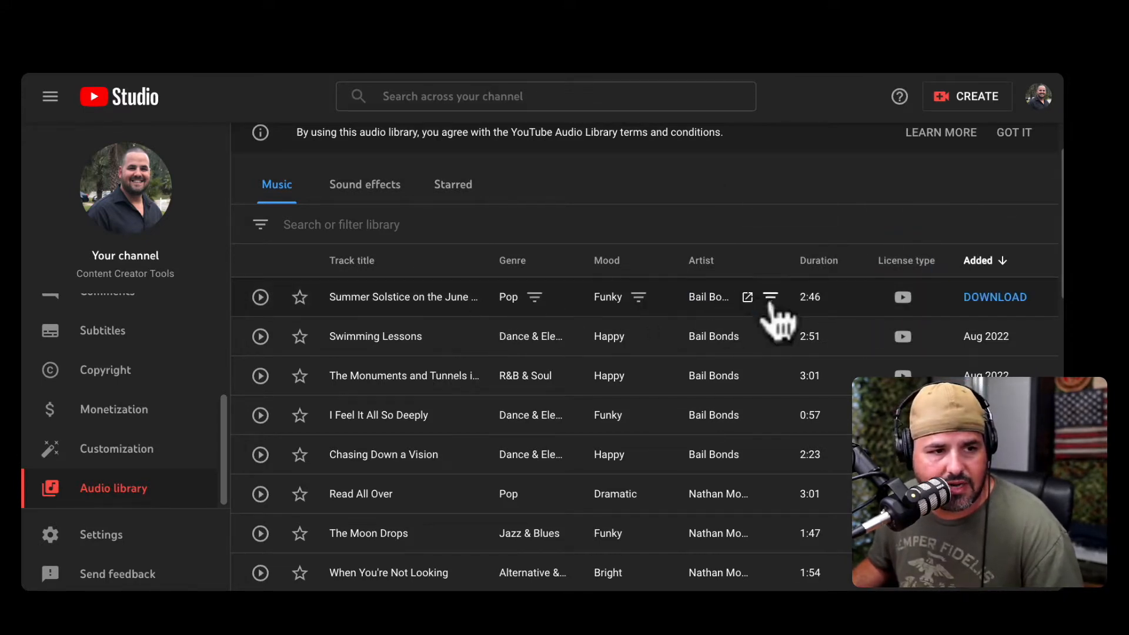
left_click(846, 289)
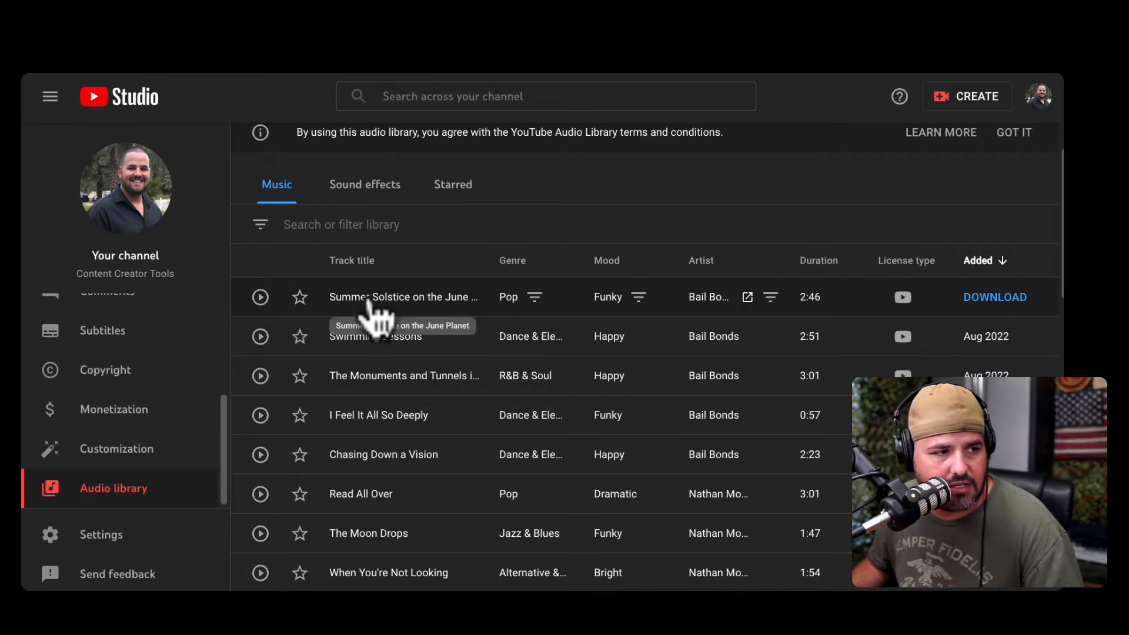
left_click(260, 298)
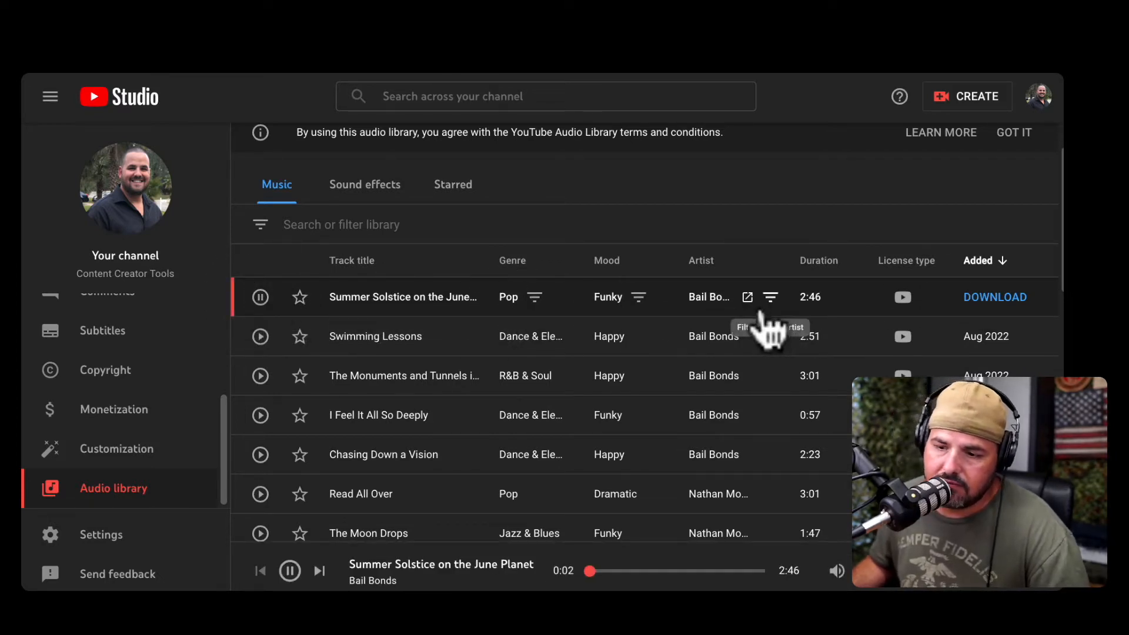
Read the license terms of Summer Solstice on the June Planet and close them
left_click(902, 298)
left_click(903, 298)
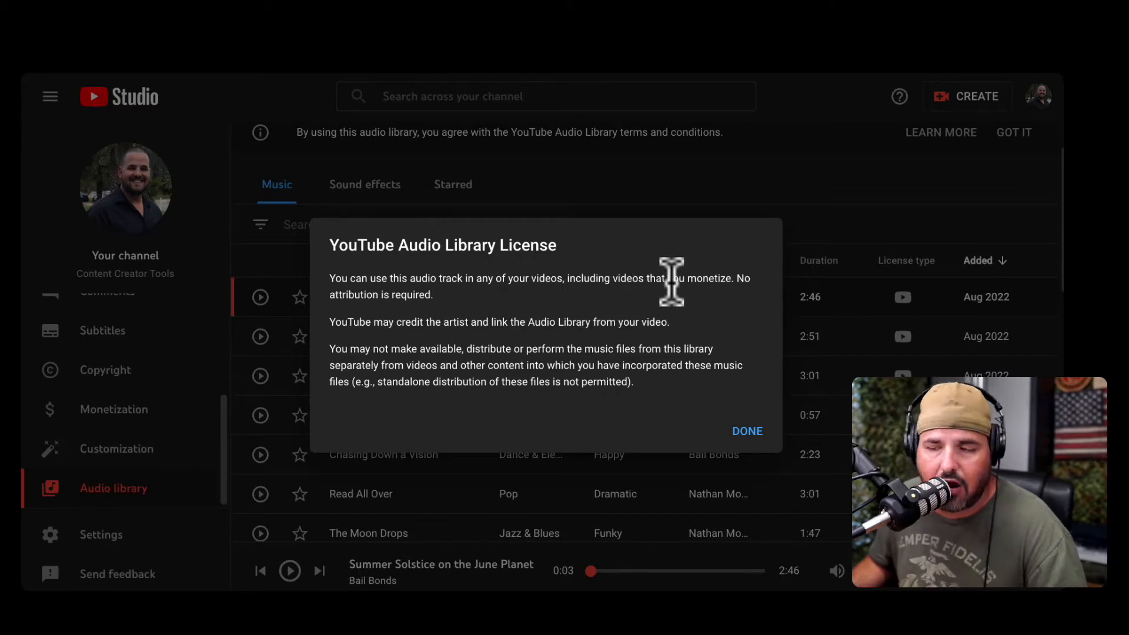
left_click_drag(372, 322, 614, 365)
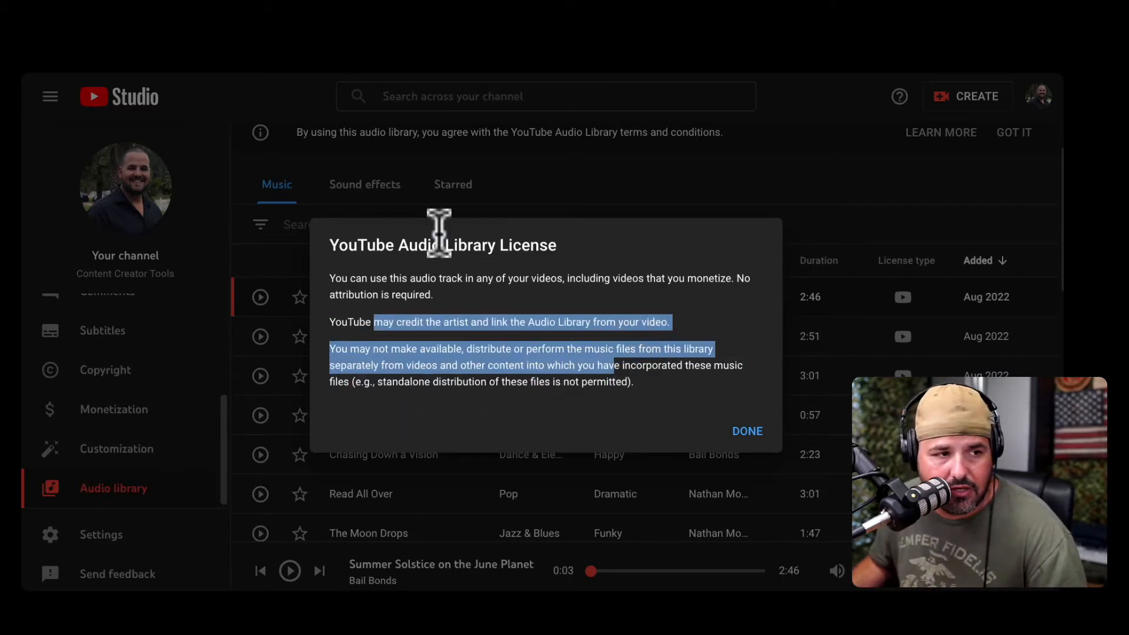
left_click(749, 438)
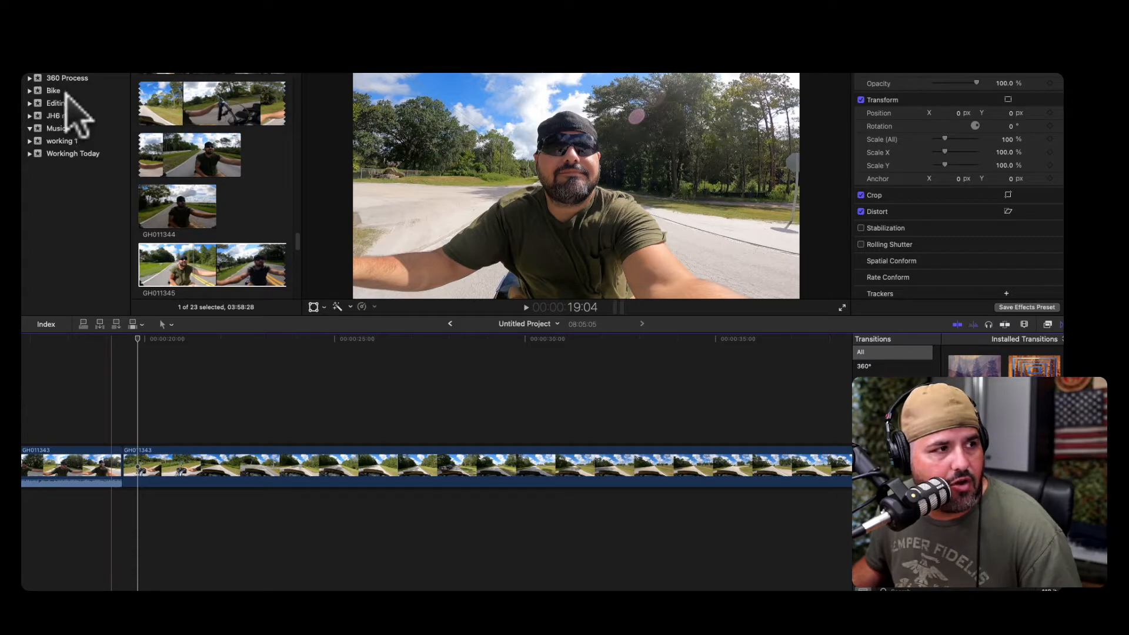
Switch to Final Cut Pro and place The Monuments and Tunnels in Goa and Hampi from the Music event beneath the start of the riding clip
left_click(56, 128)
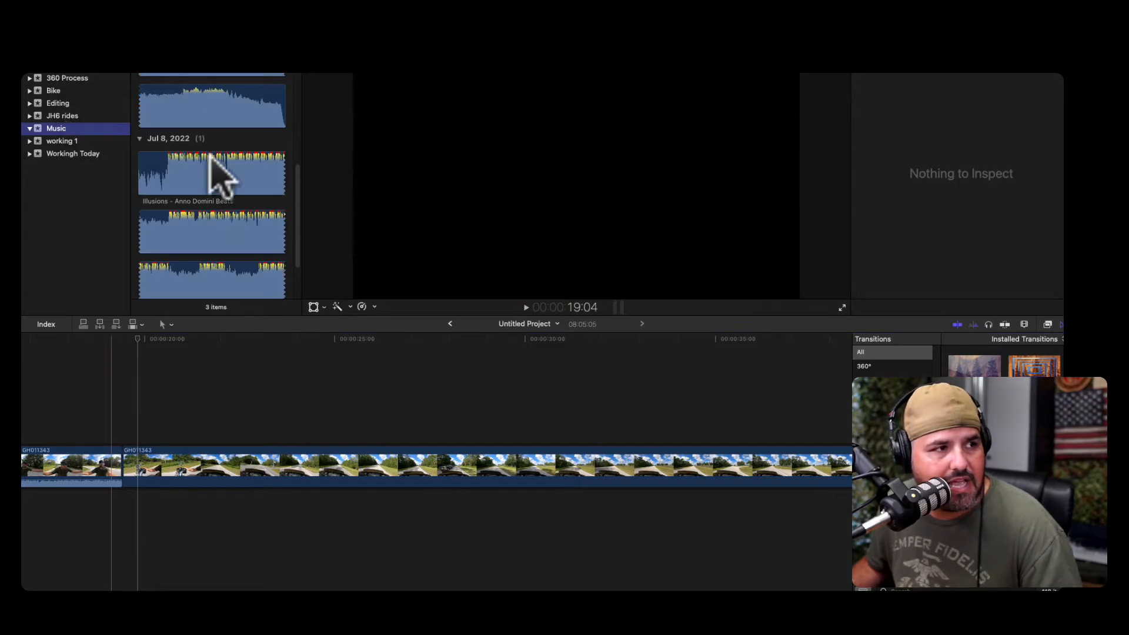
scroll(210, 154, "up", 5)
left_click(205, 112)
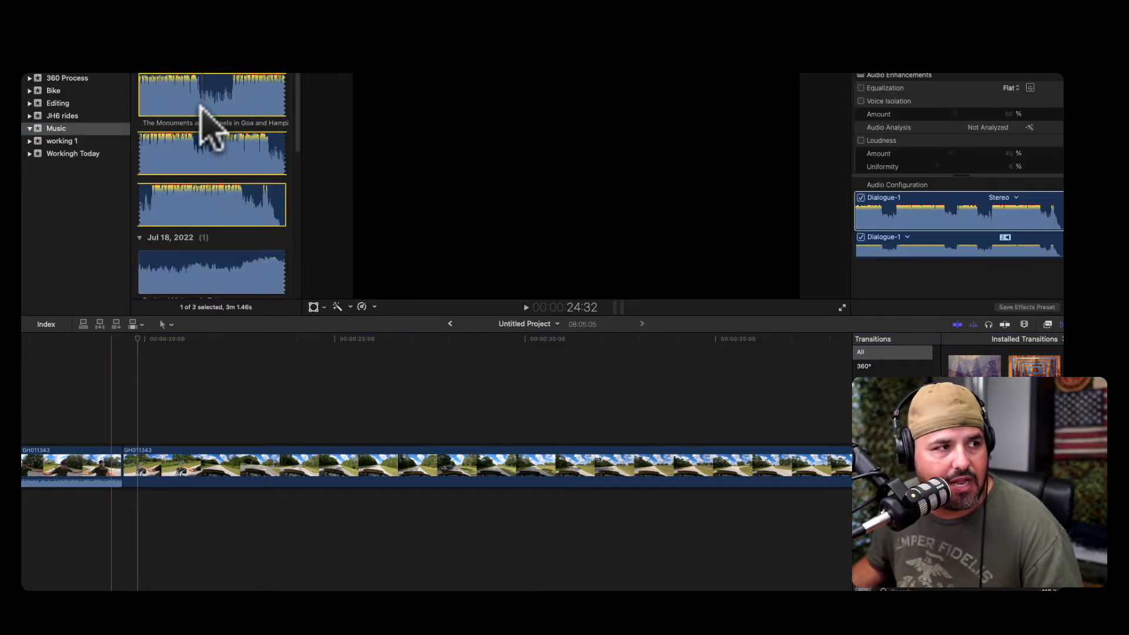
key("space")
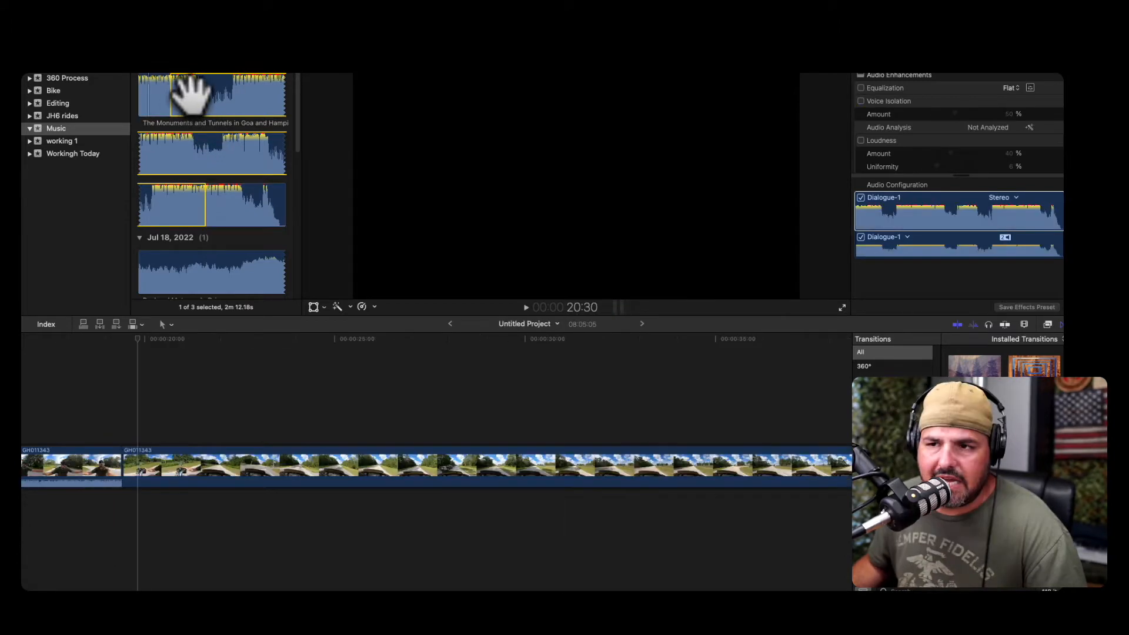
left_click_drag(188, 94, 509, 499)
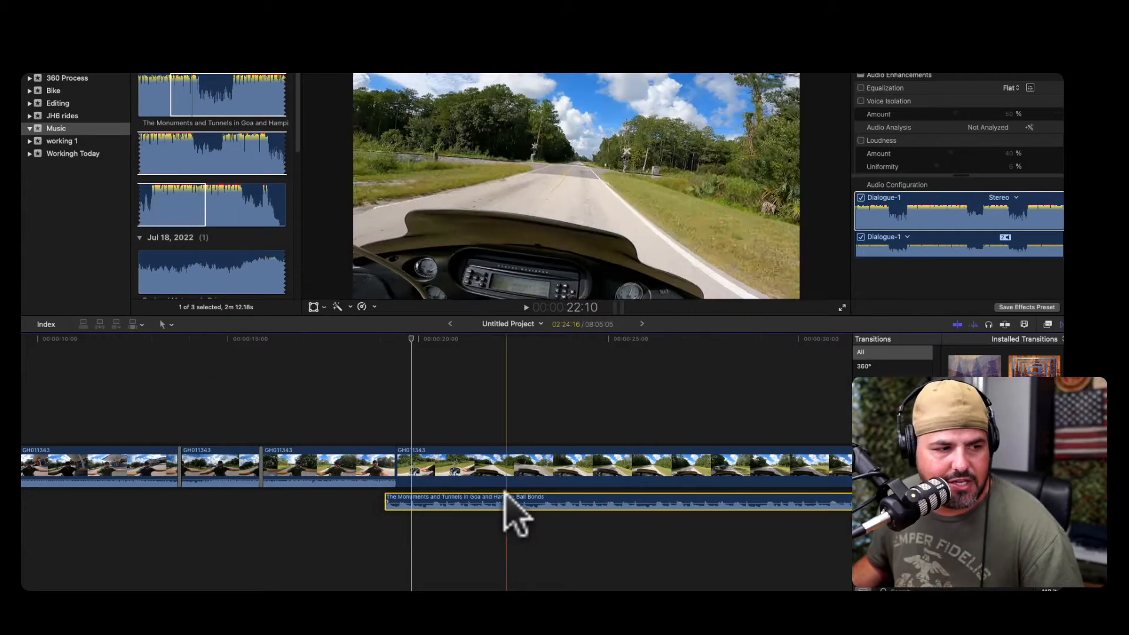
Add a transition between the talking shot and the riding clip above the start of the music, and play across it
left_click(378, 464)
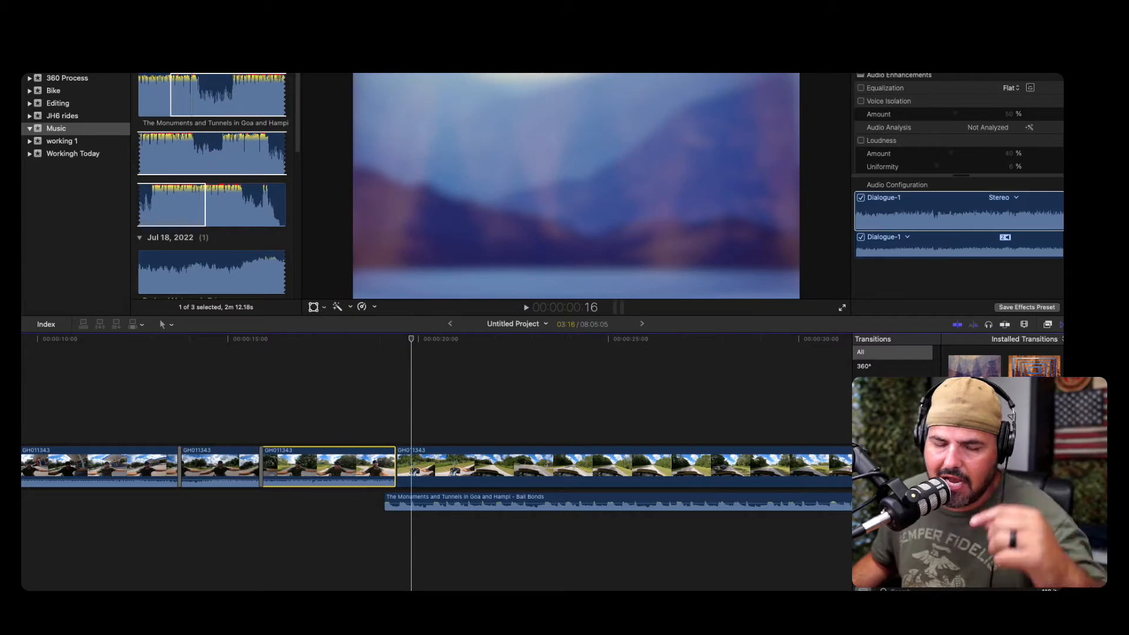
left_click_drag(975, 482, 391, 471)
key("space")
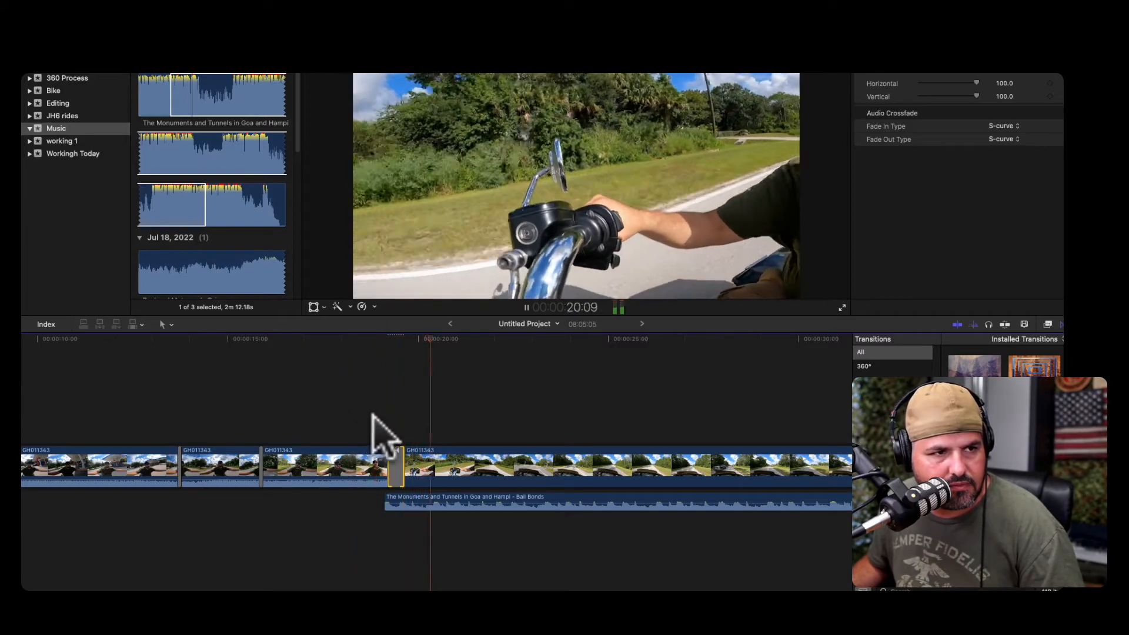
key("space")
left_click_drag(976, 459, 398, 469)
left_click(390, 502)
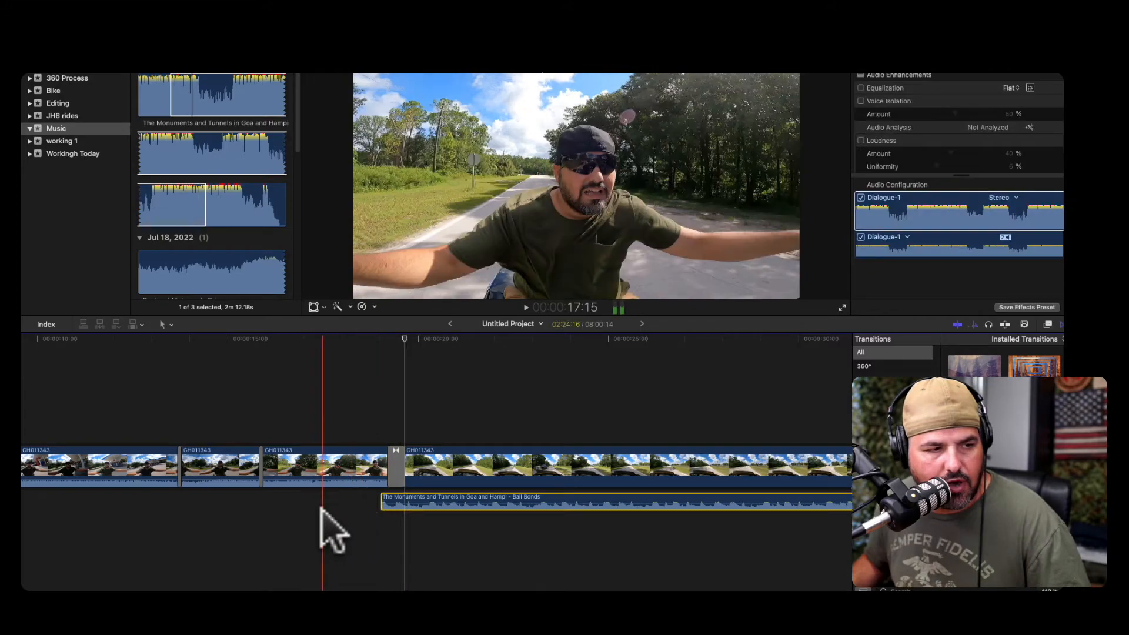
key("space")
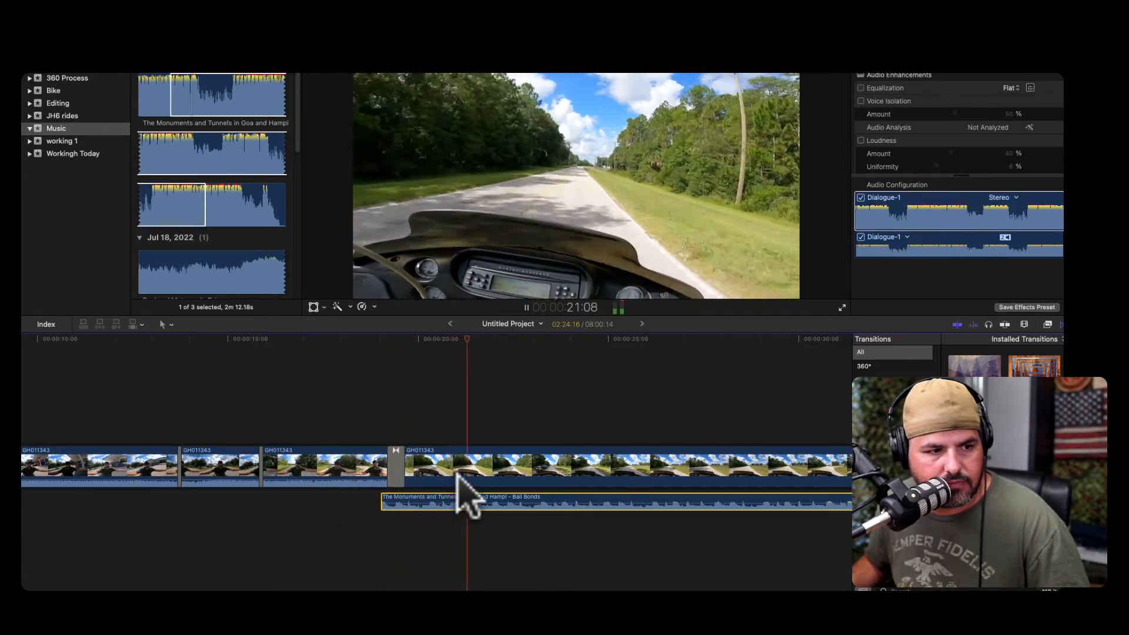
key("space")
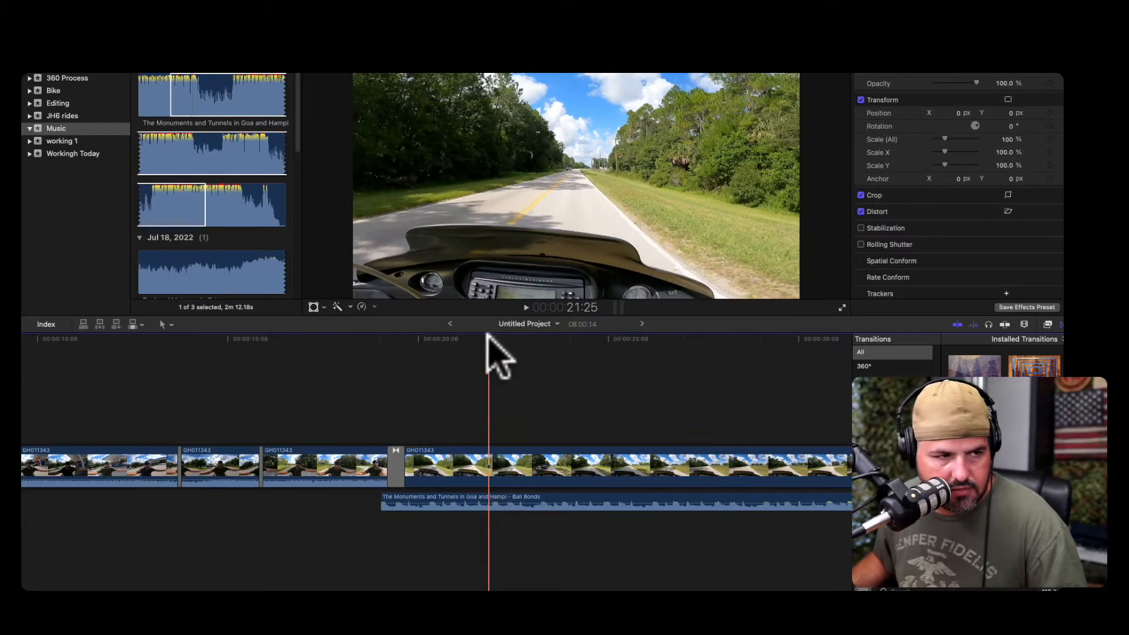
Split the riding clip at 21:27 and delete the long riding section that follows, up to the next talking shot
left_click(491, 353)
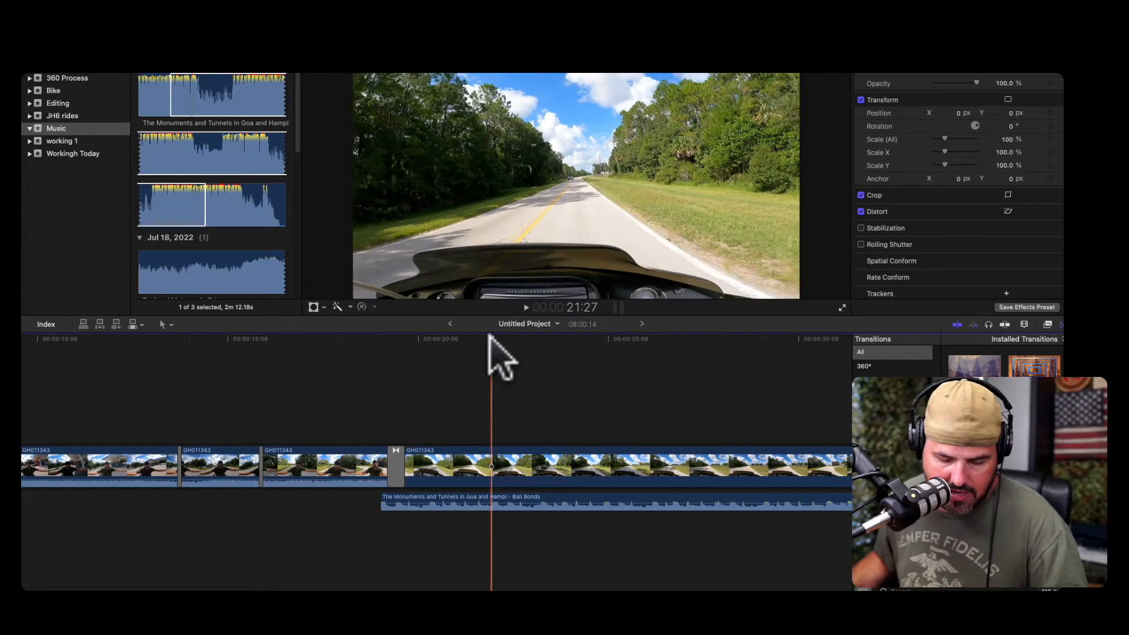
scroll(562, 461, "left", 2)
scroll(562, 470, "right", 10)
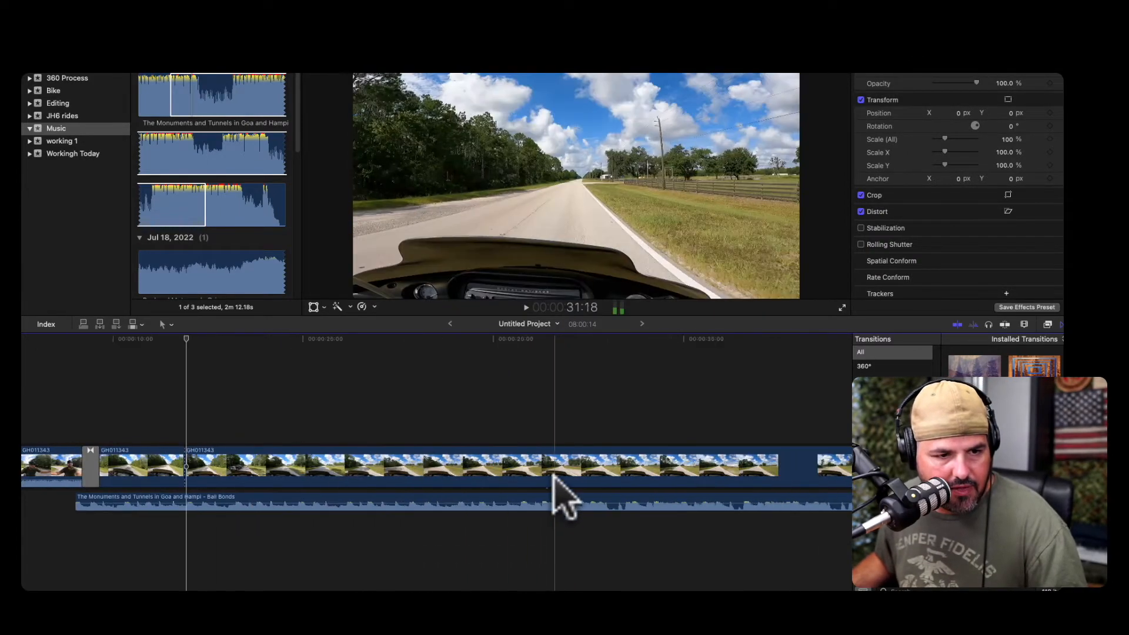
scroll(523, 481, "right", 8)
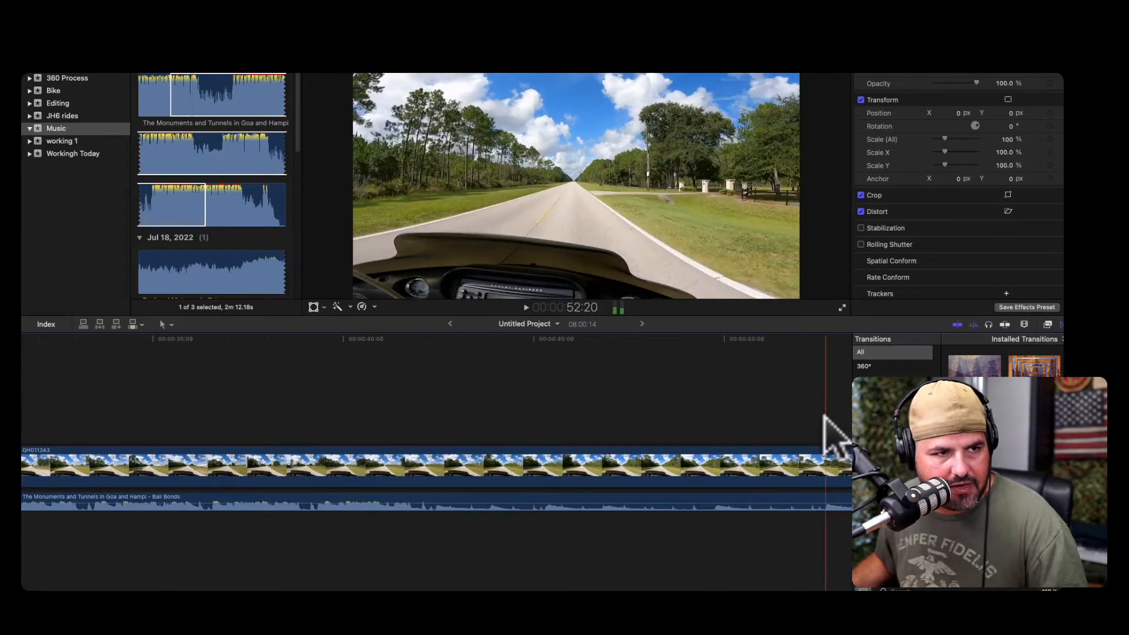
scroll(765, 465, "right", 20)
left_click(626, 464)
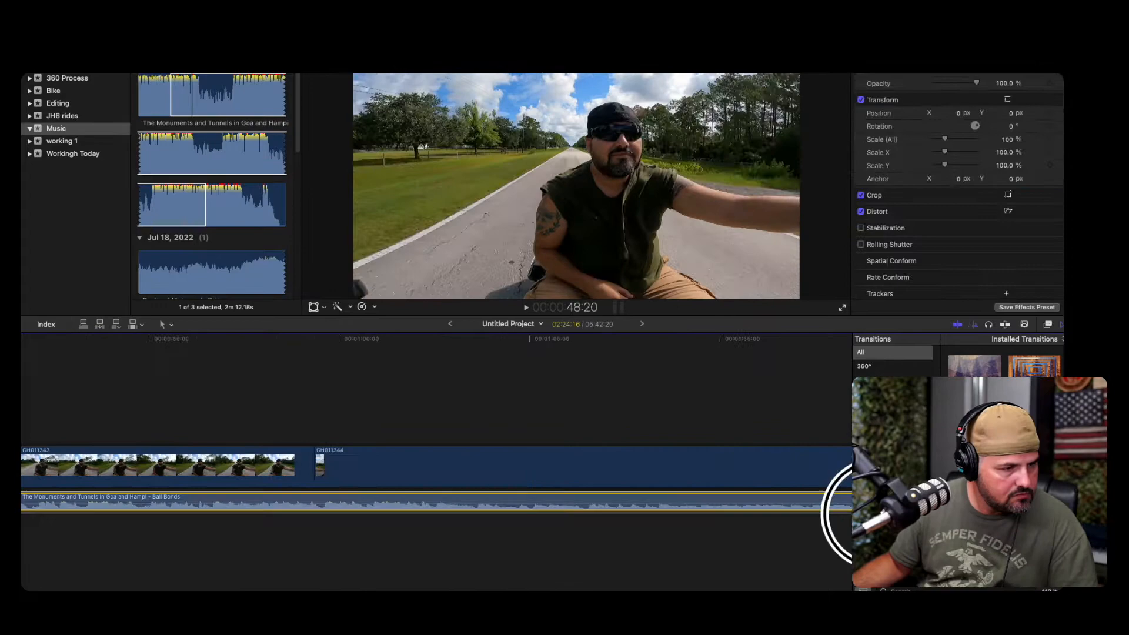
Play the sequence from 18:05 across the transitions into and out of the shortened riding clip
left_click(114, 509)
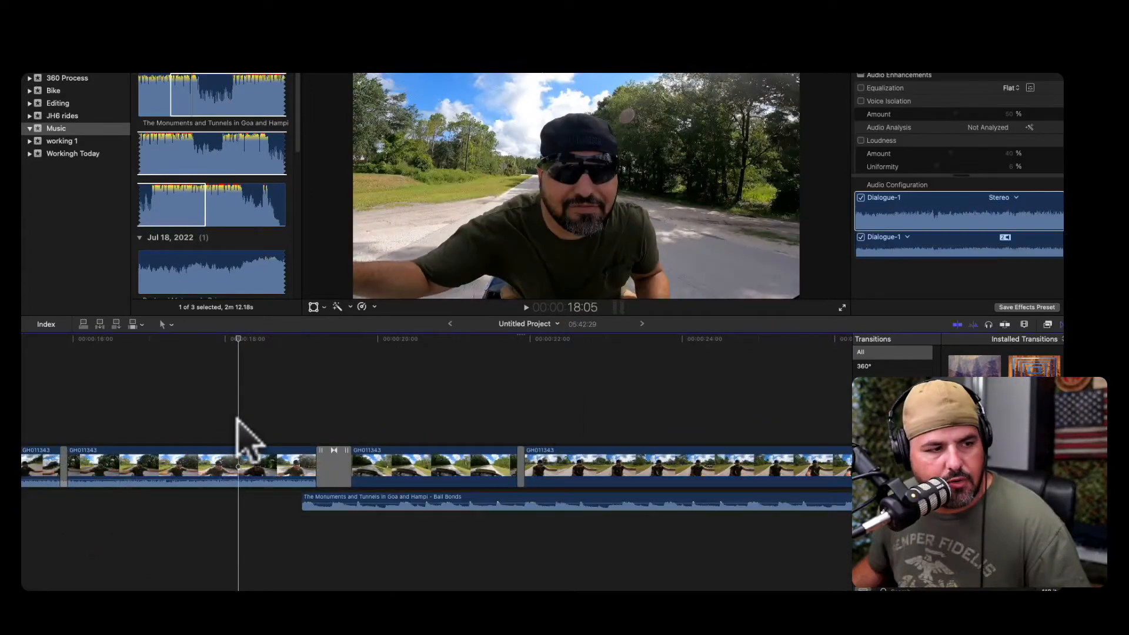
key("space")
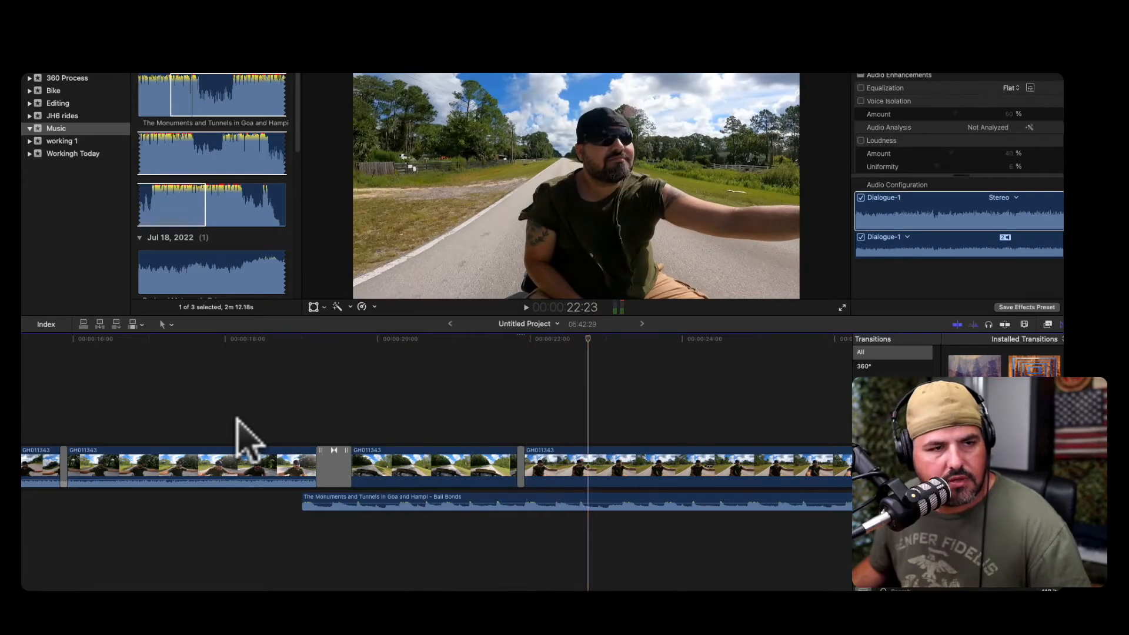
key("ctrl+shift+Tab")
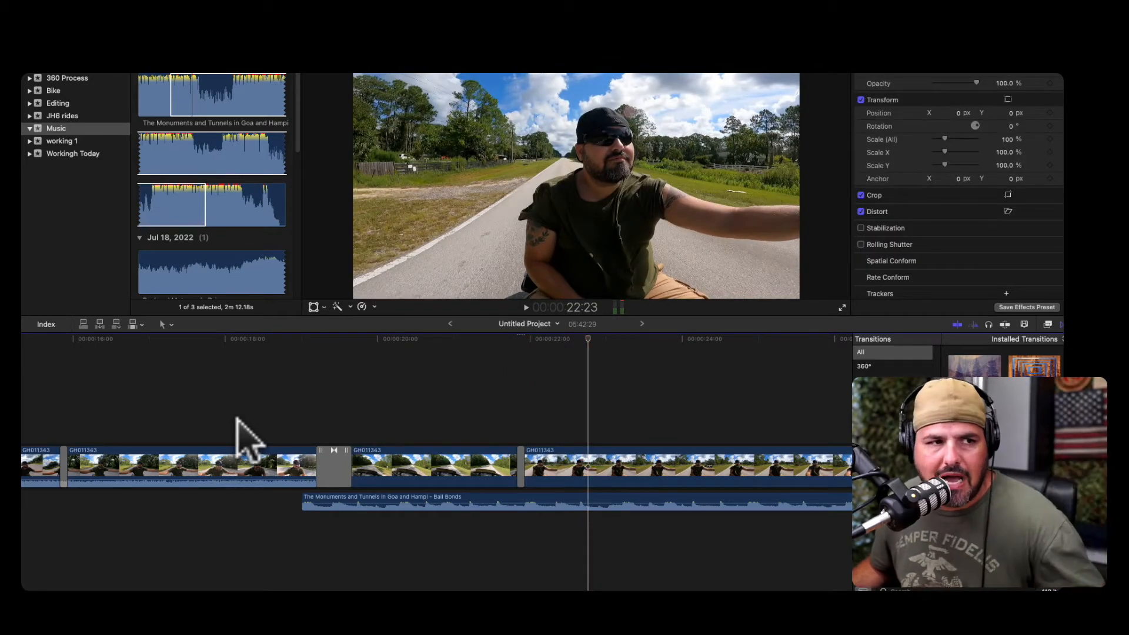
Split the riding clip after the last transition at 28:00 and again further on to isolate a segment 02:27 long
left_click(277, 492)
key("super+minus")
key("super+minus")
key("super+minus")
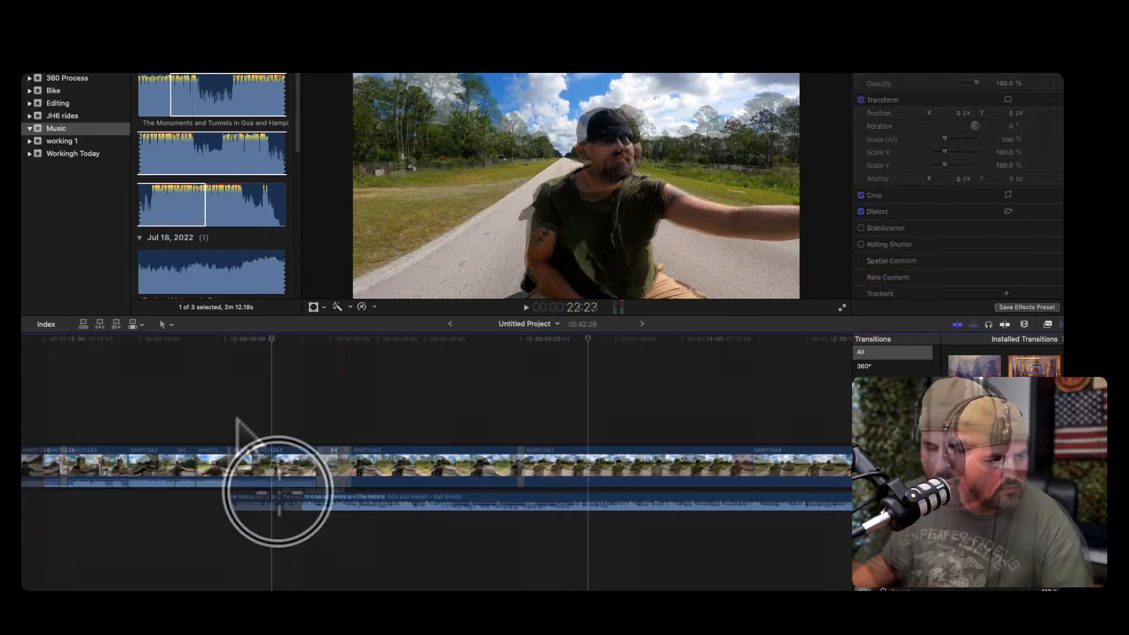
scroll(405, 488, "left", 5)
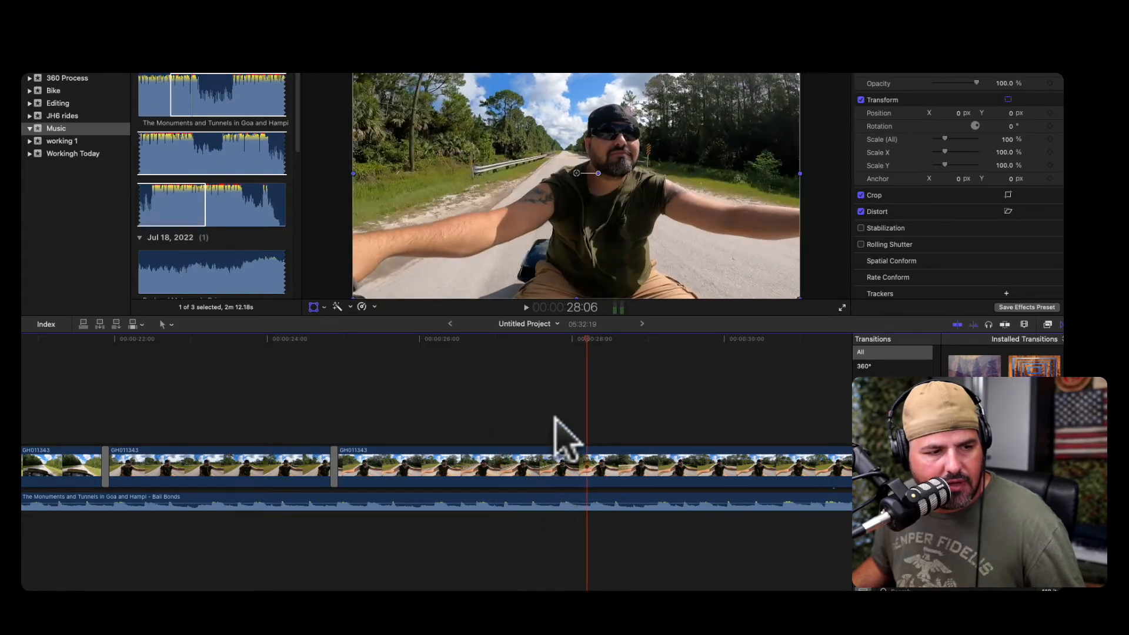
left_click(558, 465)
key("super+b")
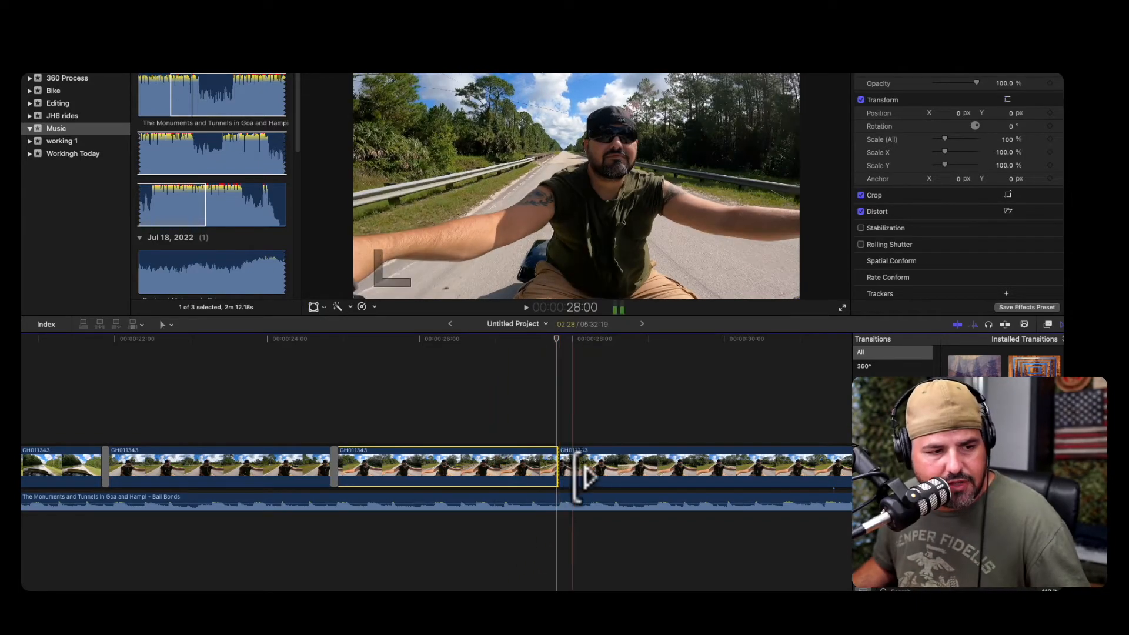
left_click(779, 471)
key("super+b")
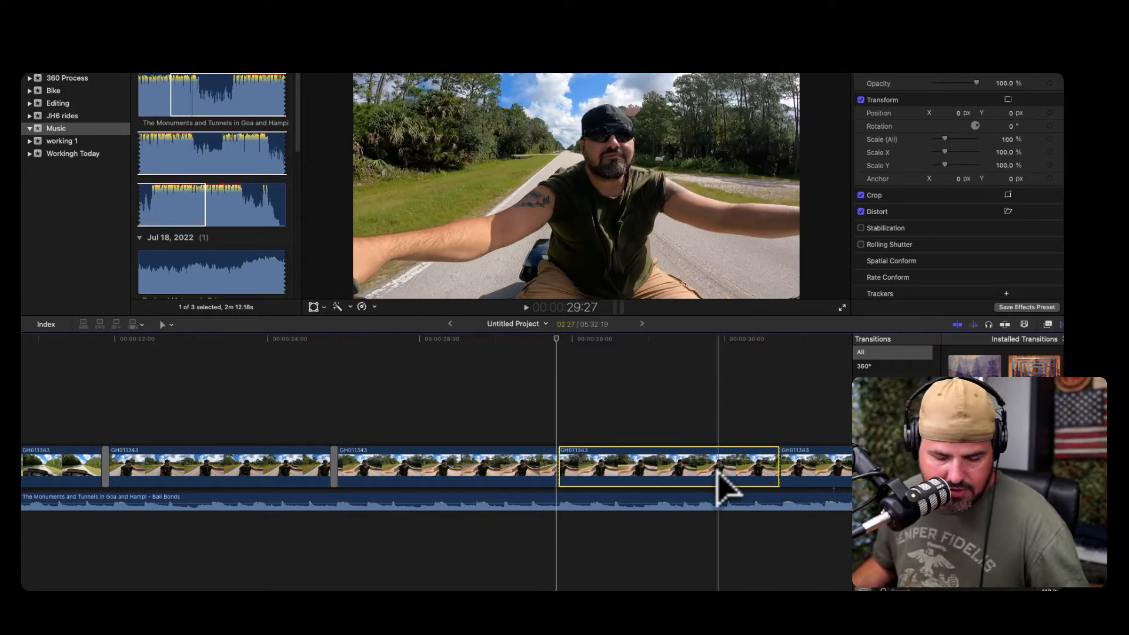
Add transitions at both ends of the isolated segment and scale its image up to 122.24%
left_click(656, 470)
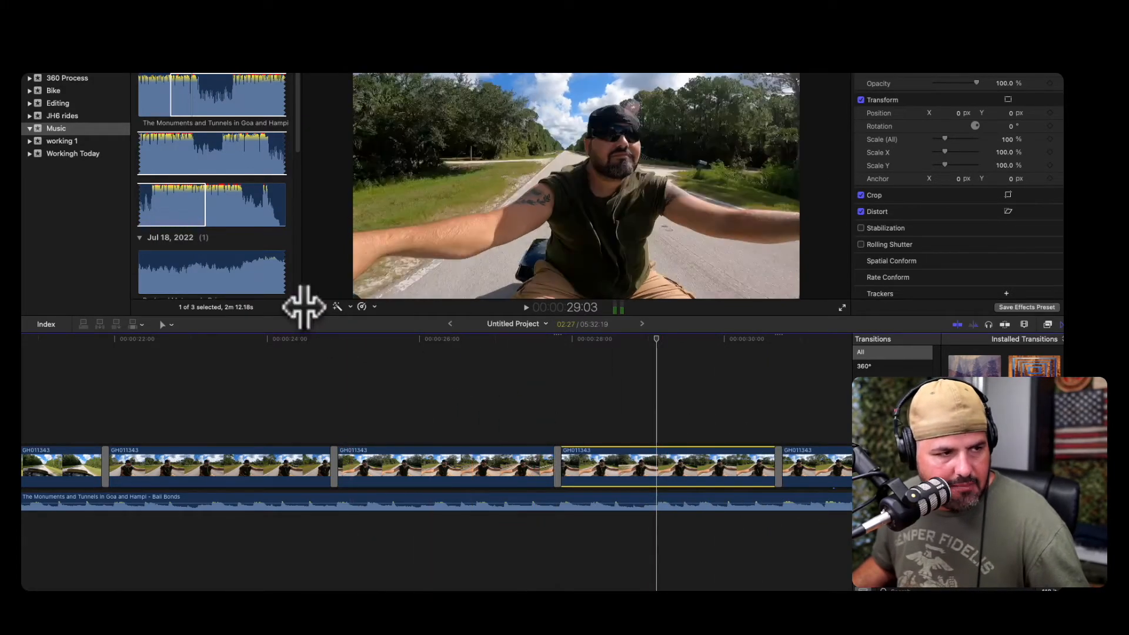
left_click(314, 306)
left_click_drag(351, 297, 318, 325)
left_click(302, 443)
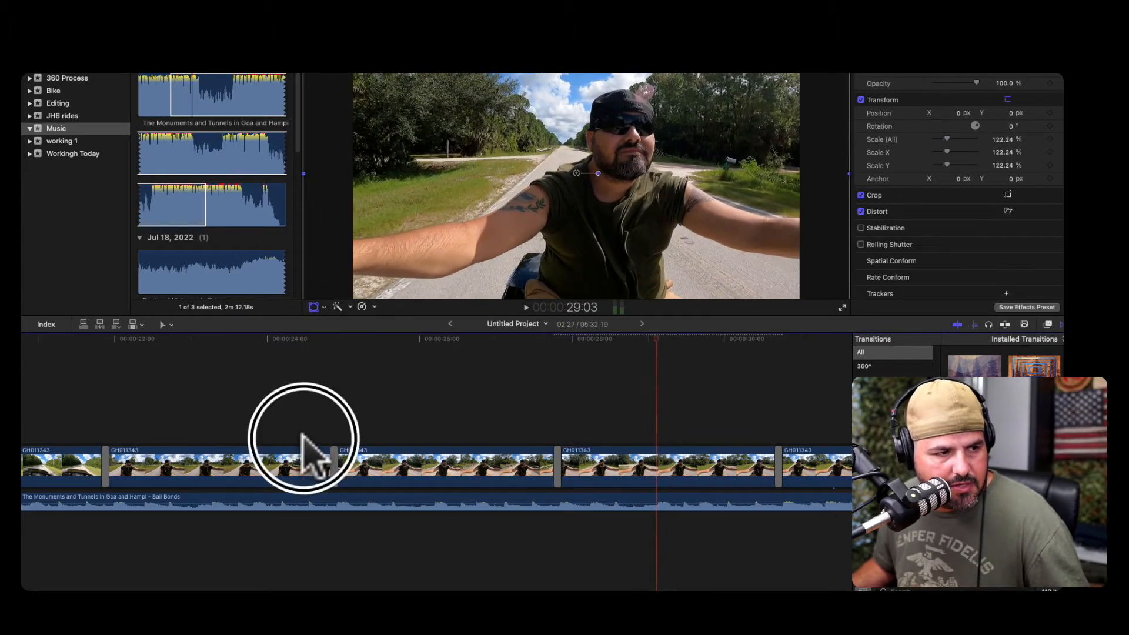
Play the sequence across the transitions into and out of the enlarged riding segment
key("space")
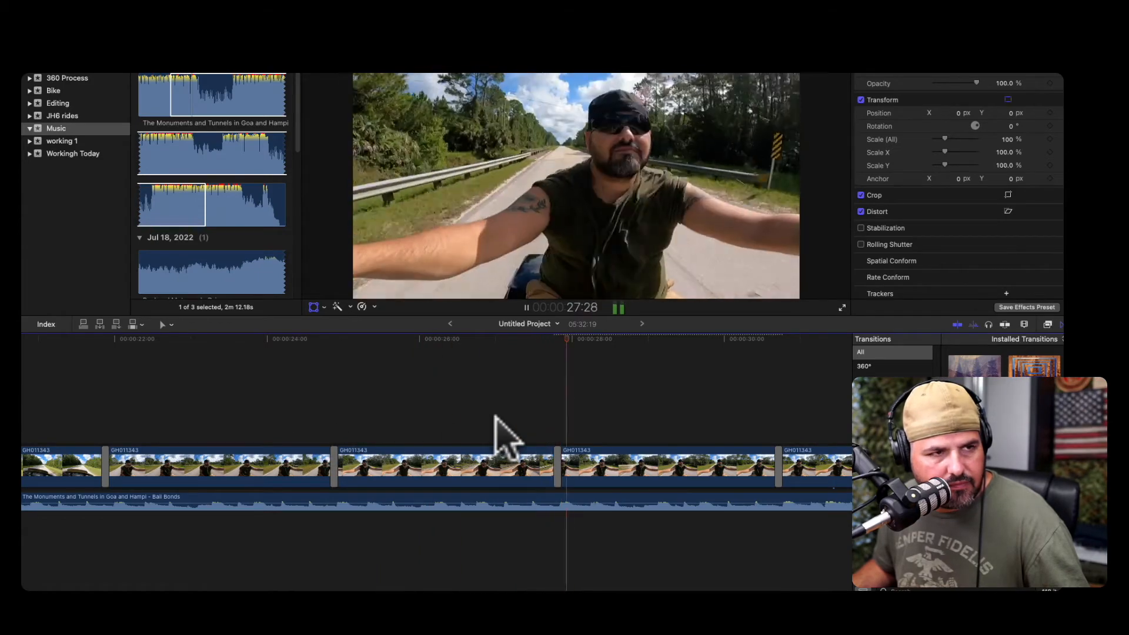
key("space")
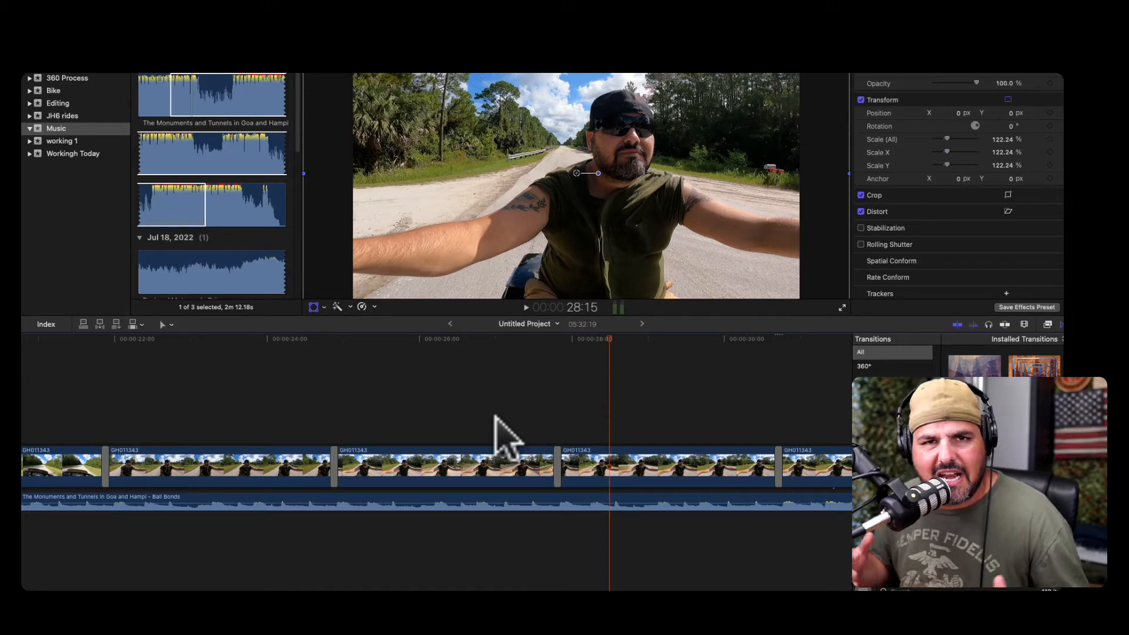
key("space")
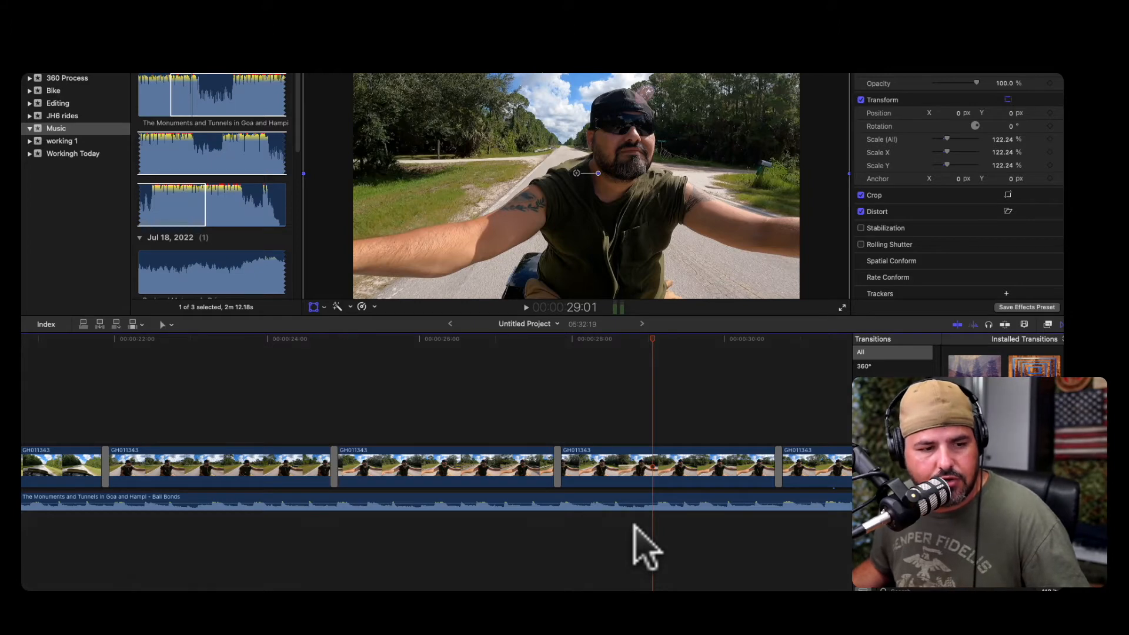
key("space")
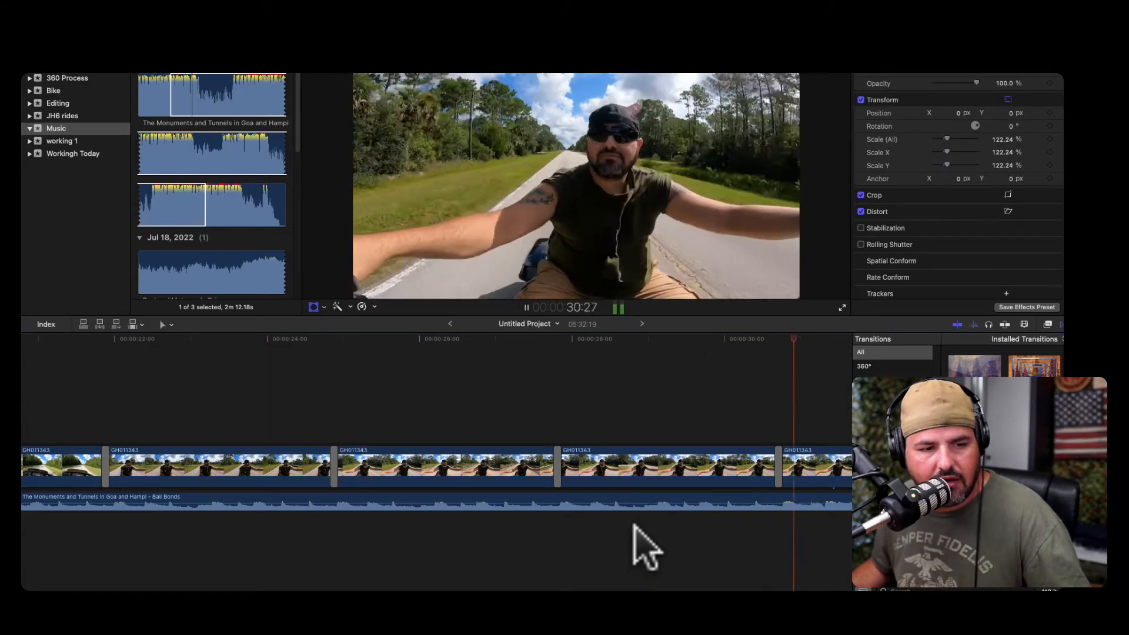
key("space")
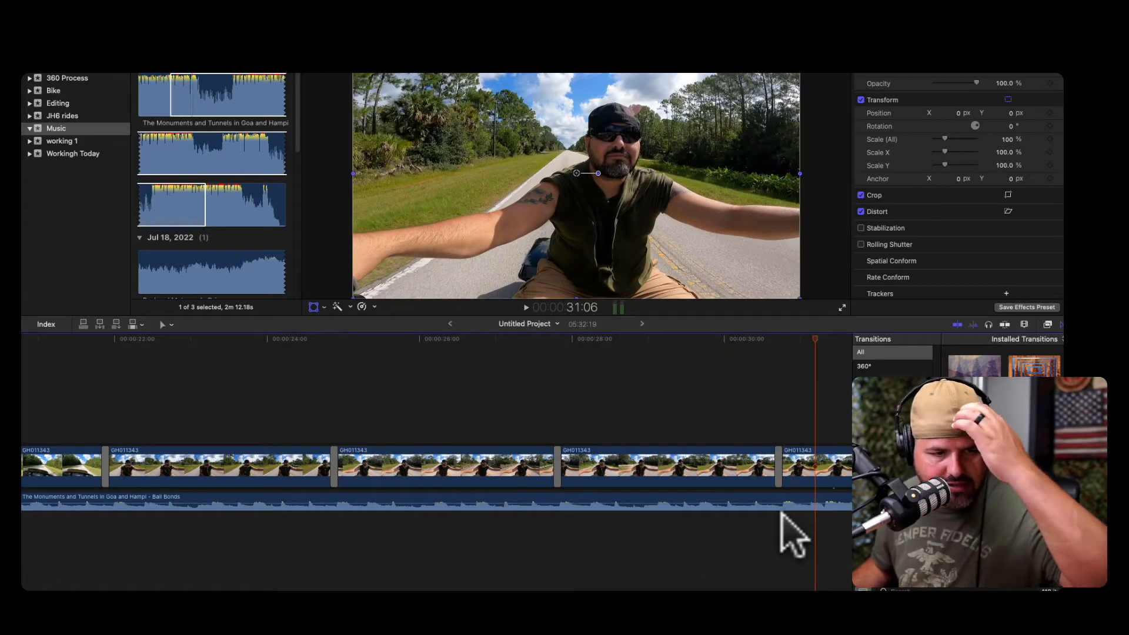
Scrub through the remaining GH011343 riding clip and place the playhead at 47:07
scroll(791, 535, "right", 5)
key("super+minus")
key("super+minus")
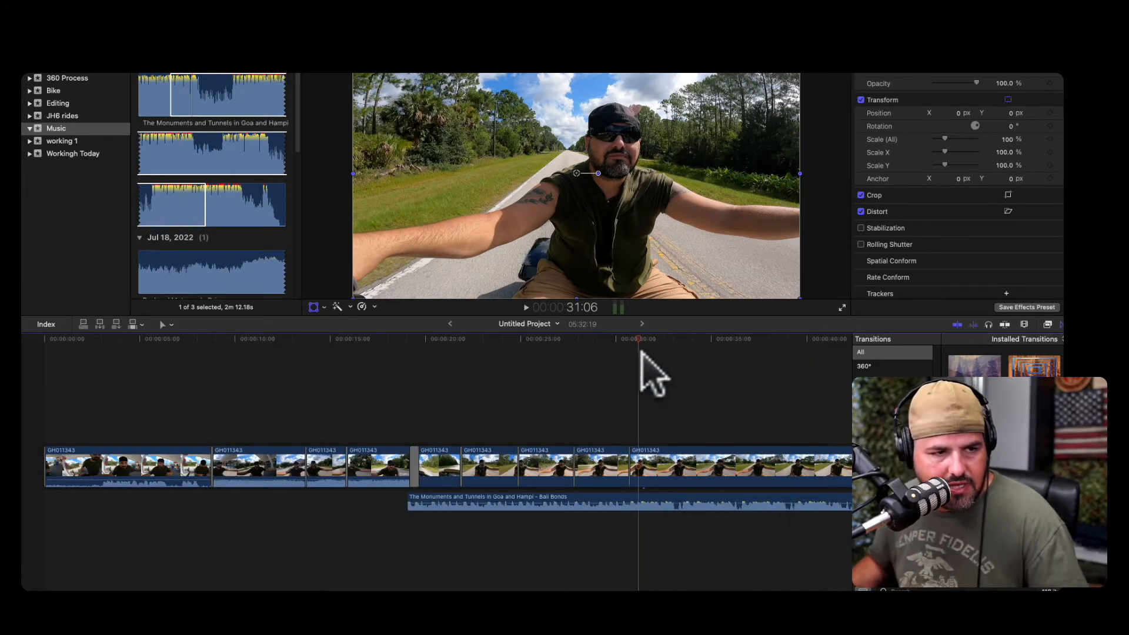
left_click_drag(640, 347, 838, 405)
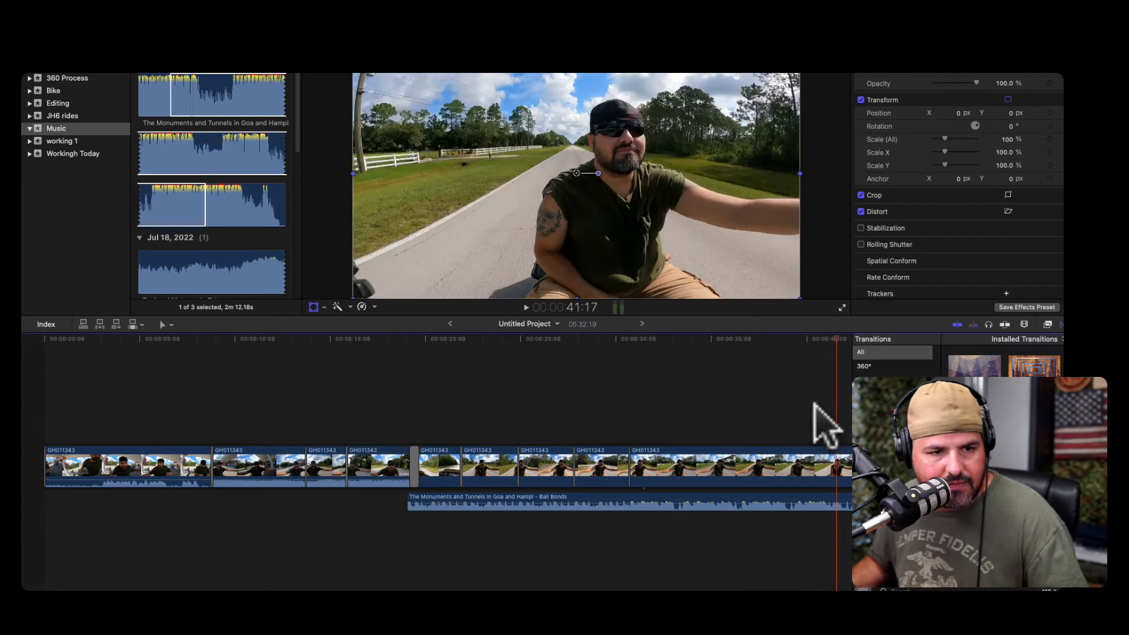
scroll(811, 438, "right", 5)
left_click_drag(697, 337, 804, 352)
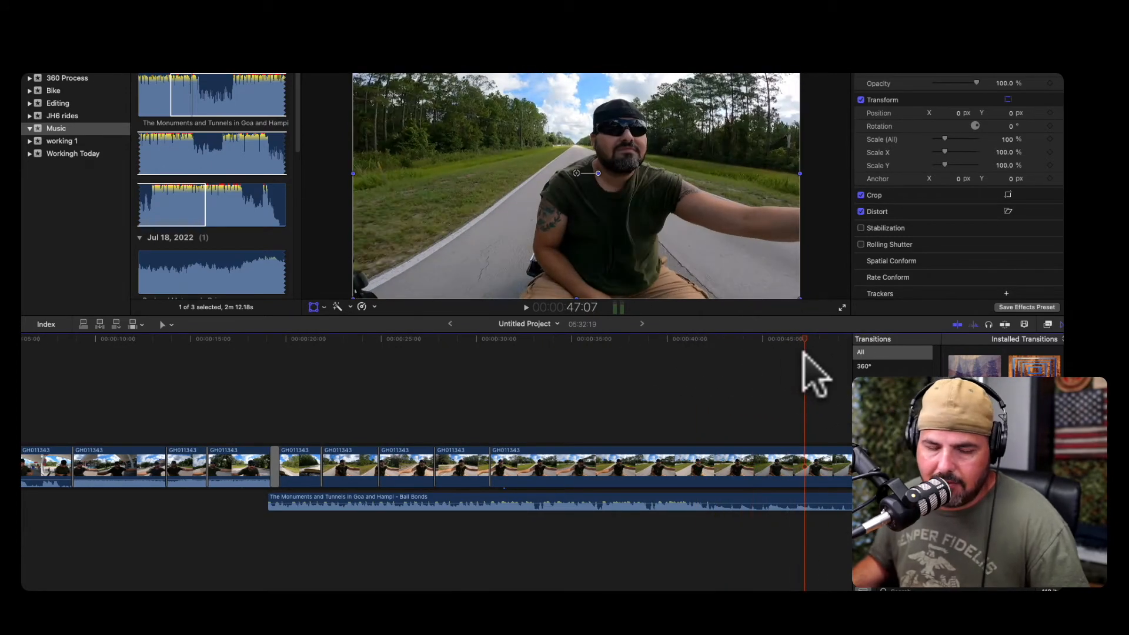
left_click(796, 455)
key("super+t")
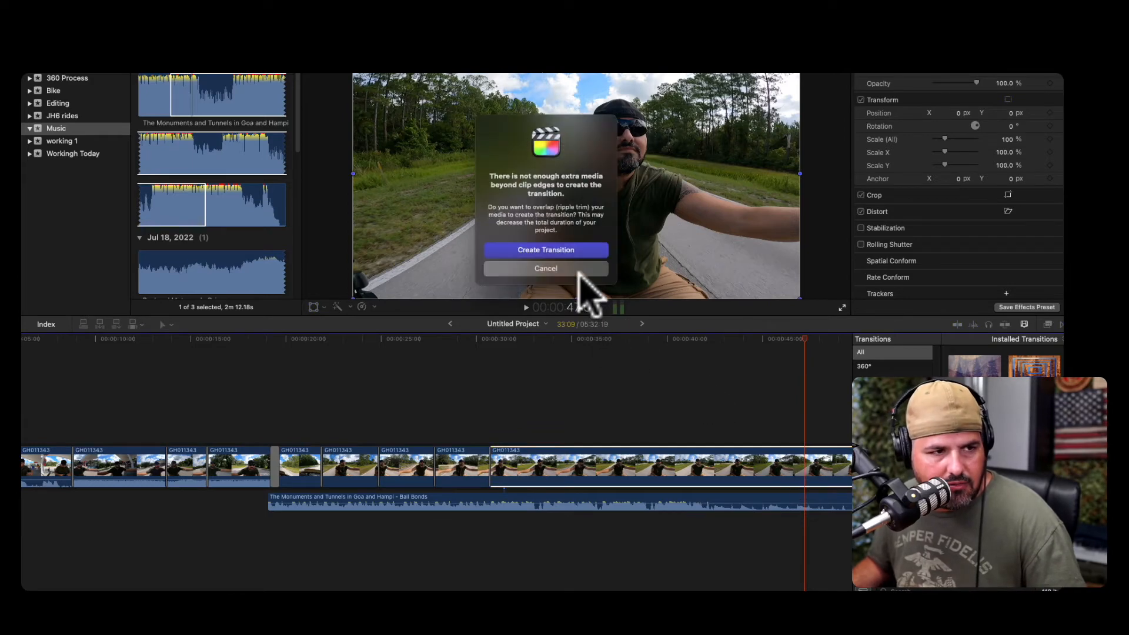
left_click(580, 272)
Split the riding clip at 47:07 and speed up the portion before the cut to 8x
left_click(805, 471)
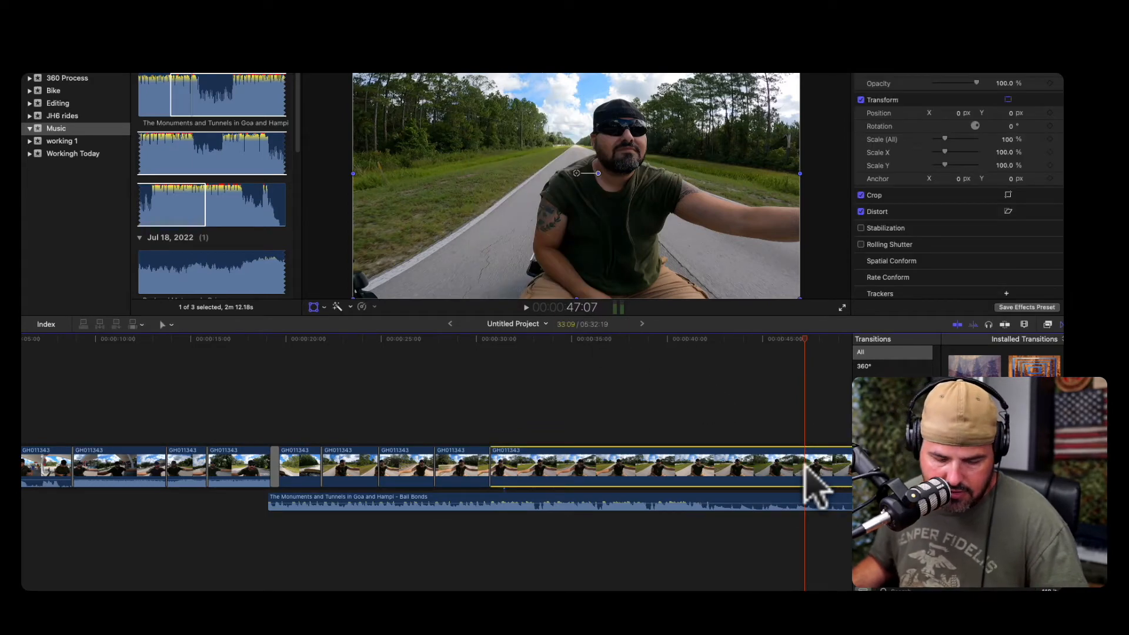
key("super+b")
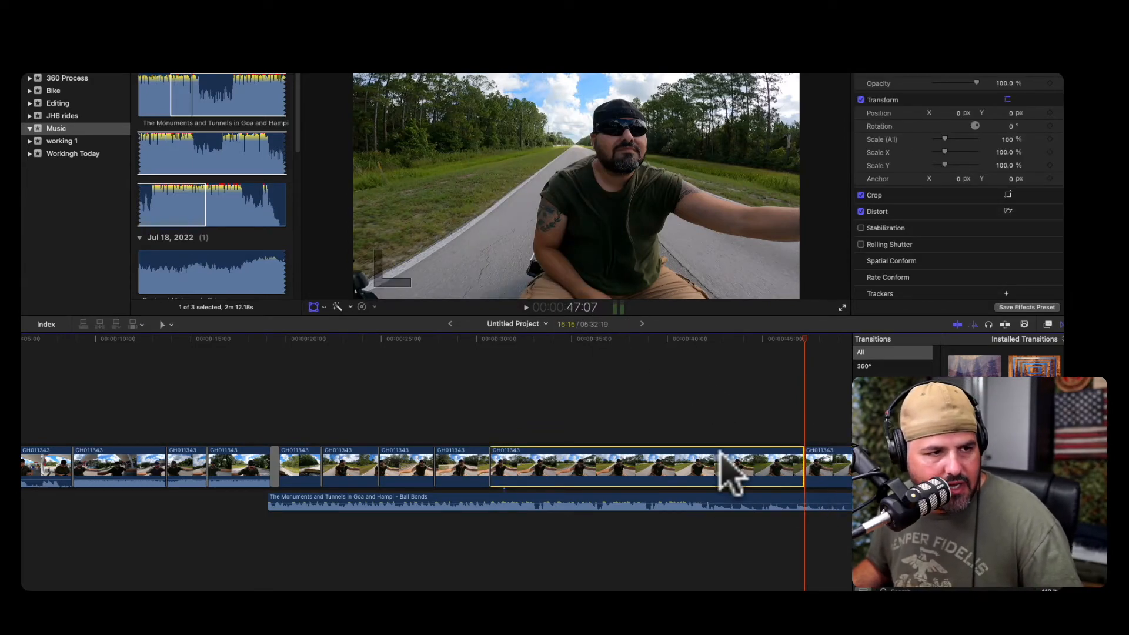
left_click(638, 455)
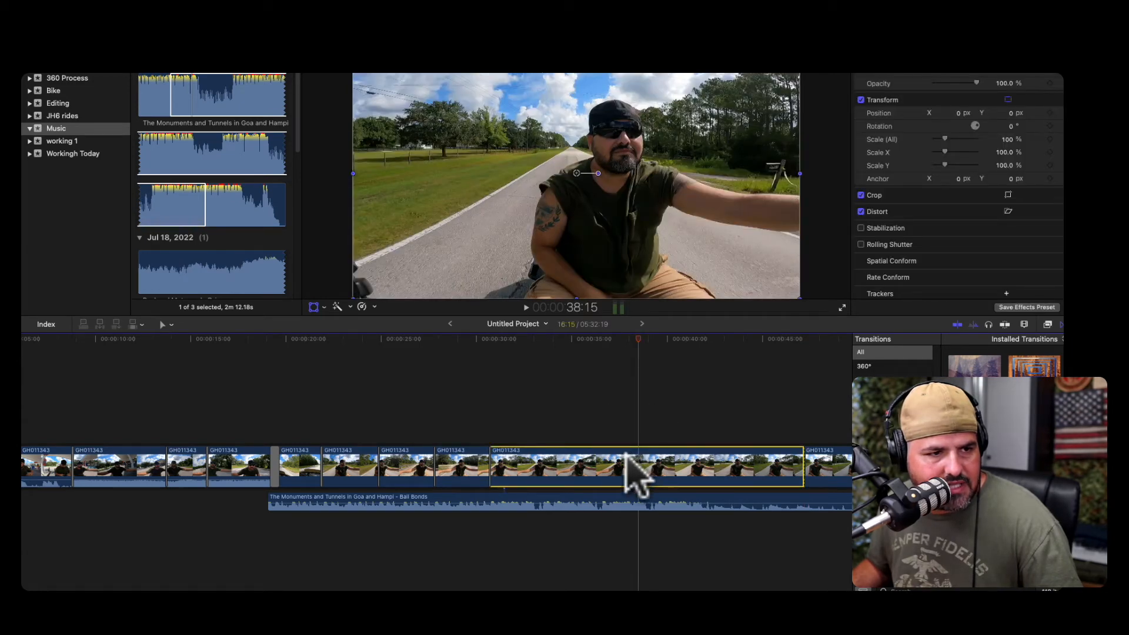
left_click(362, 306)
mouse_move(432, 330)
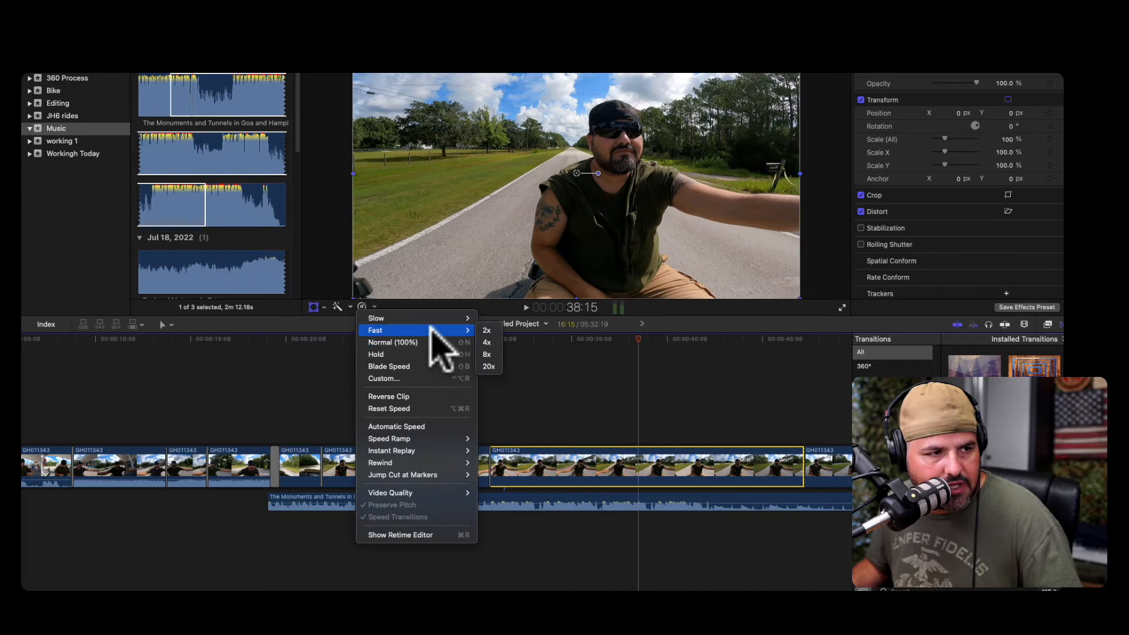
left_click(488, 355)
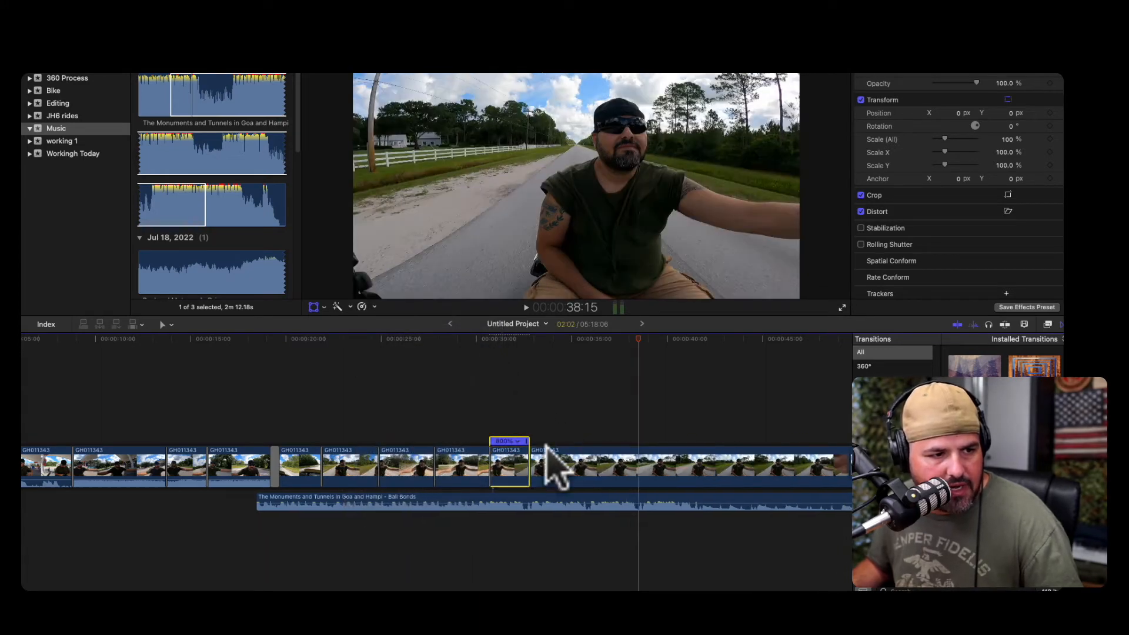
Play the sequence twice from just before the sped-up riding segment into the following clip
left_click(468, 426)
key("space")
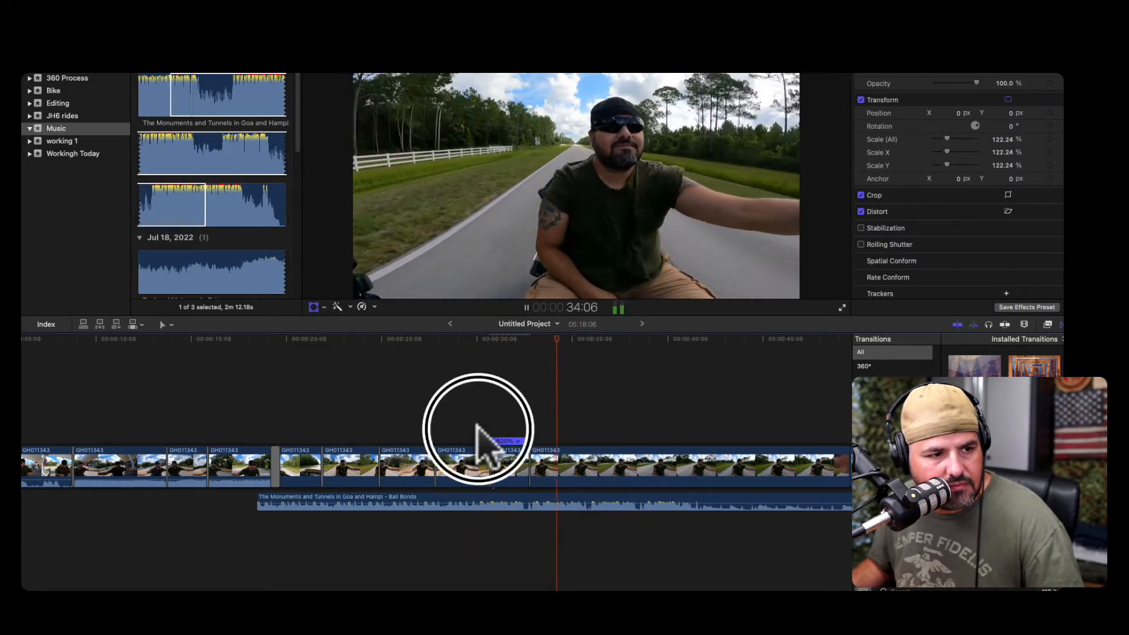
left_click(472, 424)
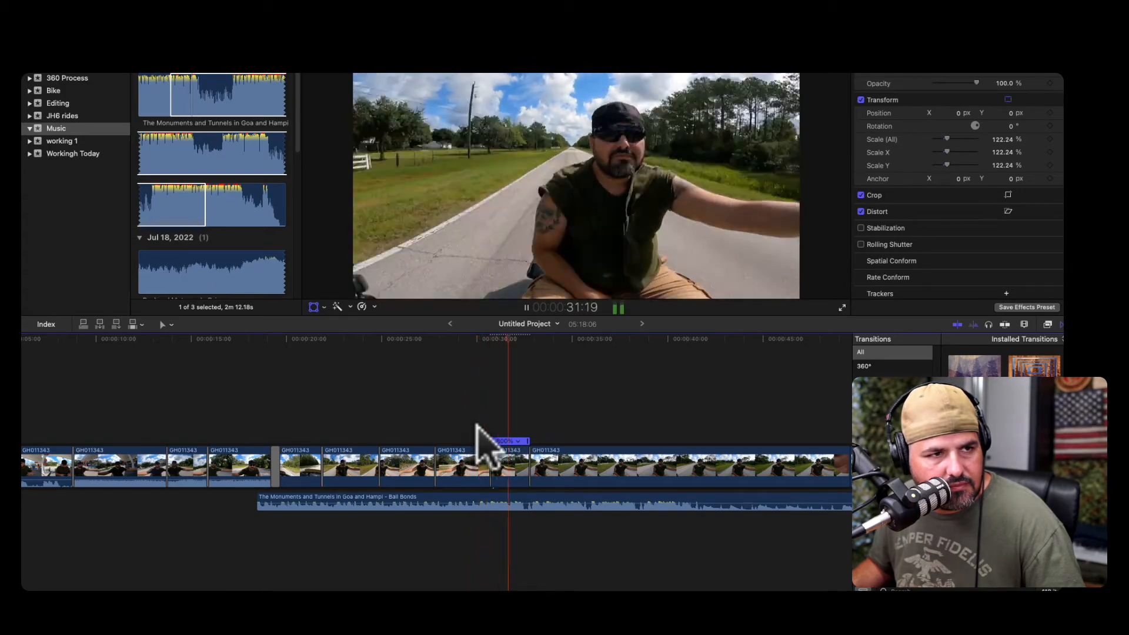
key("space")
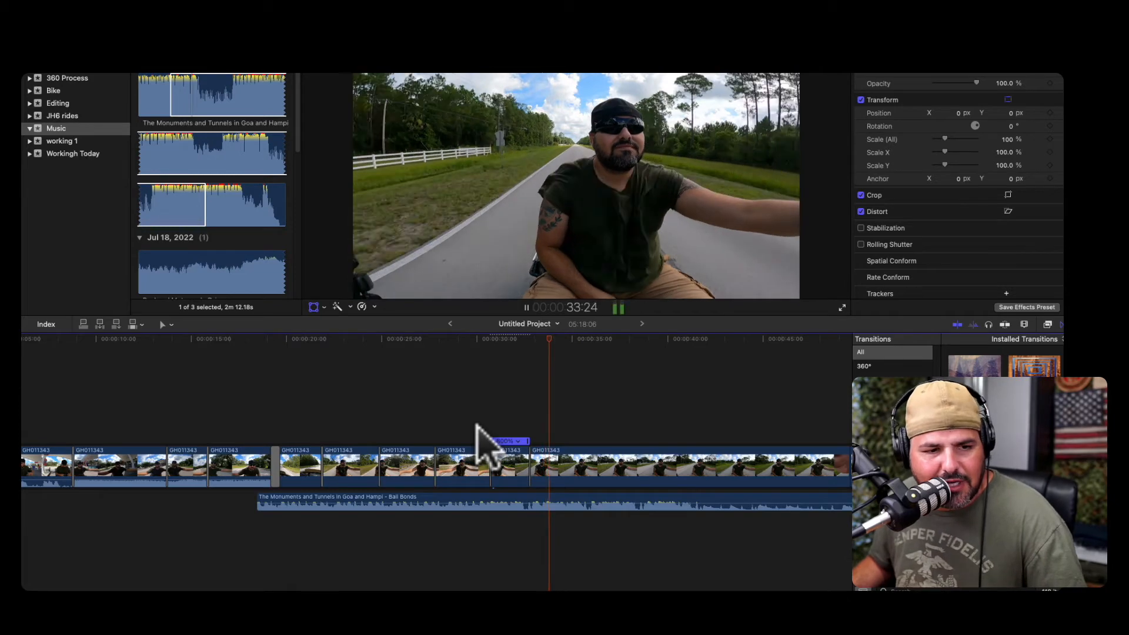
key("space")
Delete the rest of the GH011343 clip after the sped-up segment and the whole GH011344 clip
scroll(654, 460, "right", 5)
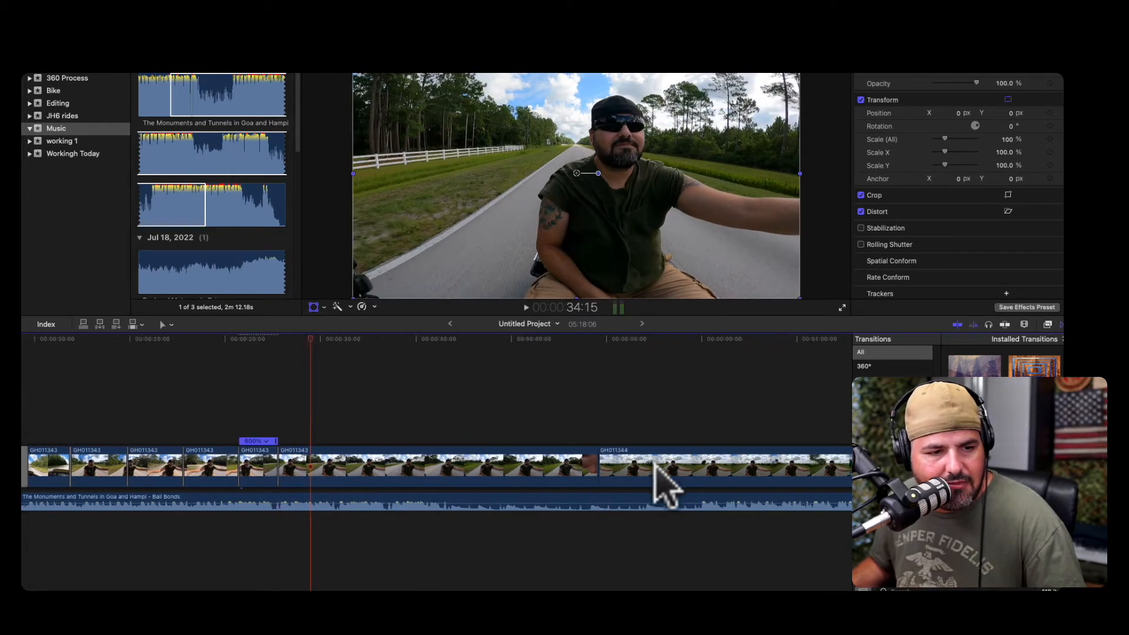
scroll(656, 463, "right", 1)
left_click(522, 476)
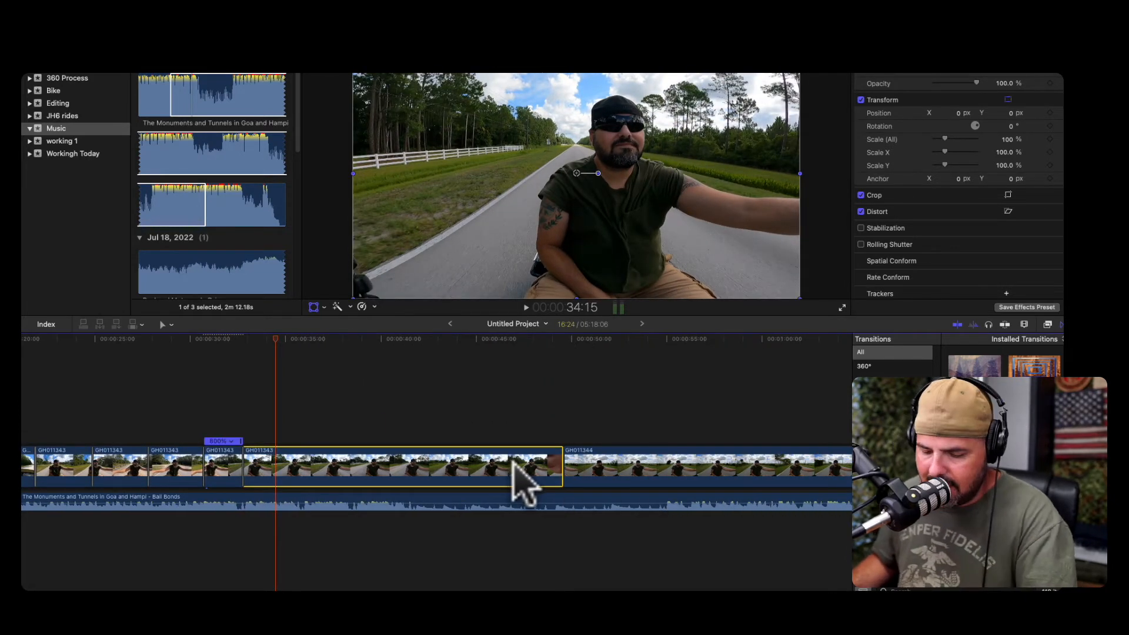
key("Delete")
left_click(707, 406)
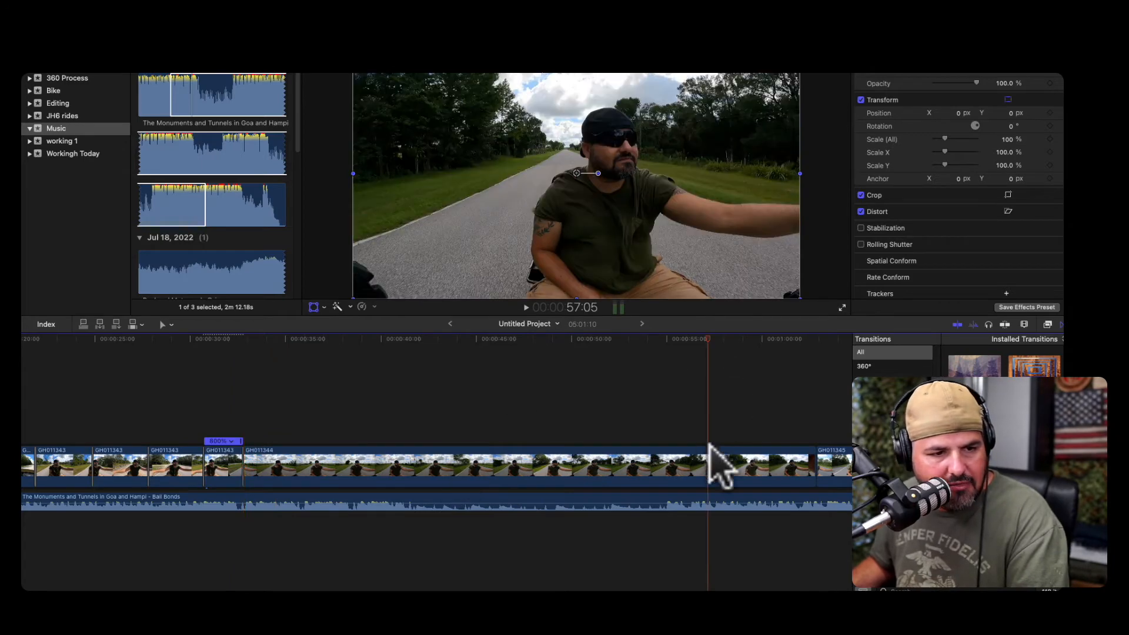
left_click(713, 465)
key("Delete")
Remove the opening section of the GH011345 clip and play across the cut from the sped-up segment
left_click(456, 462)
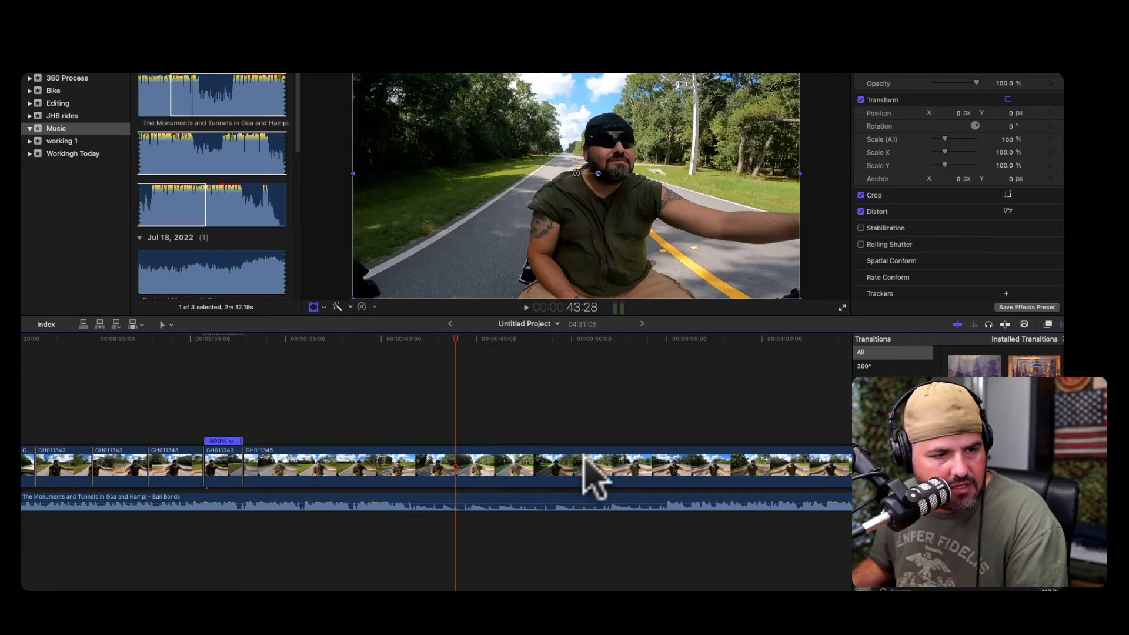
left_click(461, 336)
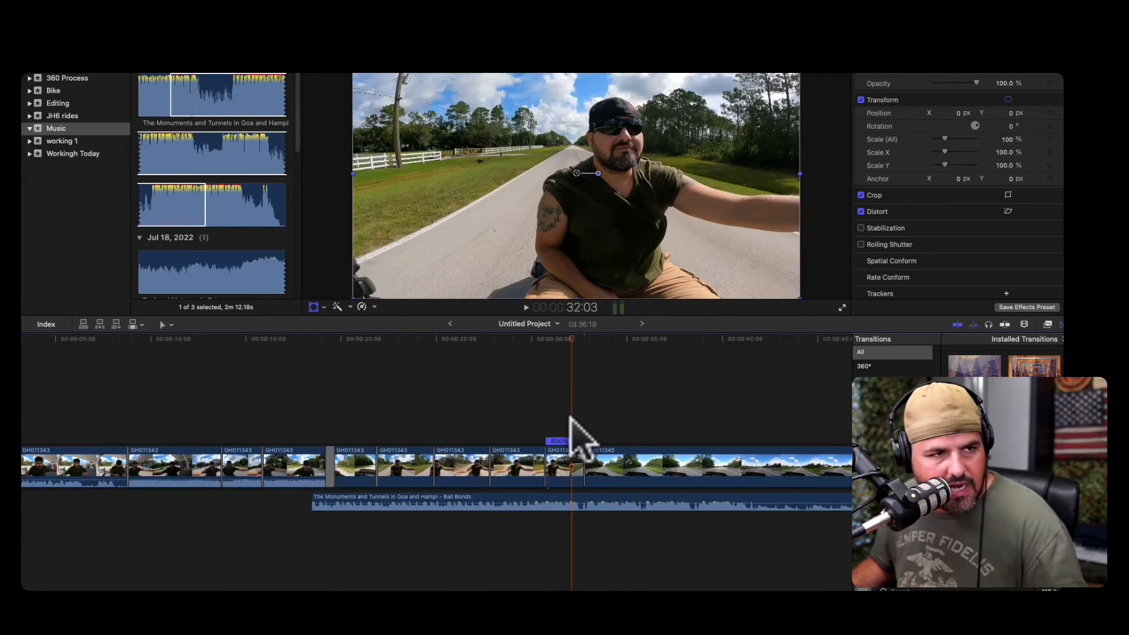
left_click(521, 414)
key("space")
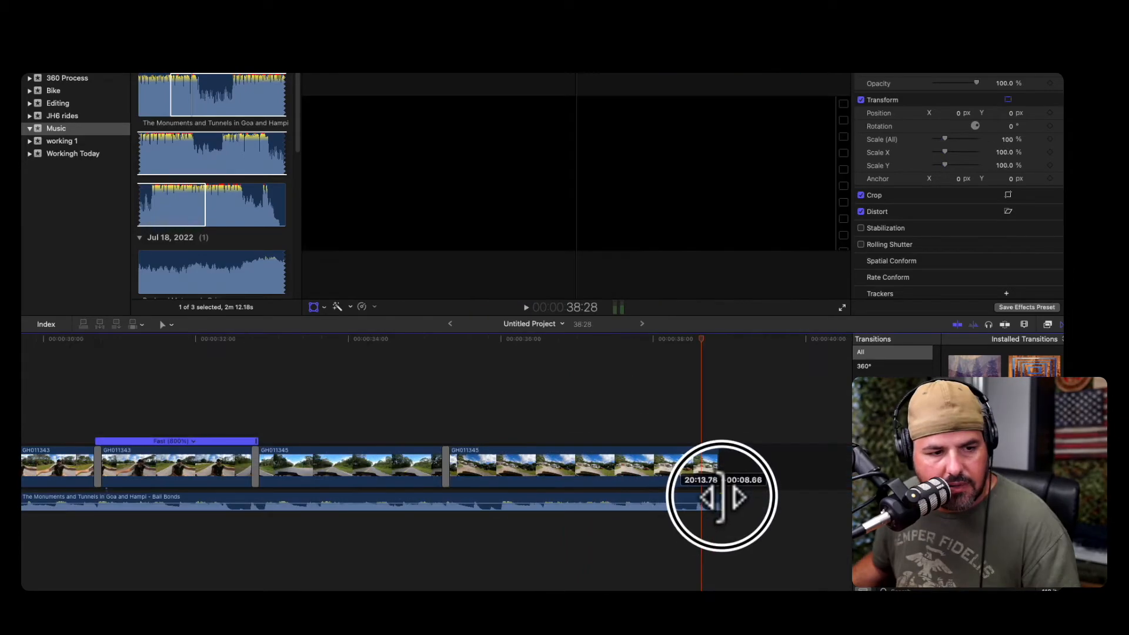
Trim the end of the music to the end of the last clip and add a closing transition to the video
left_click_drag(722, 497, 714, 498)
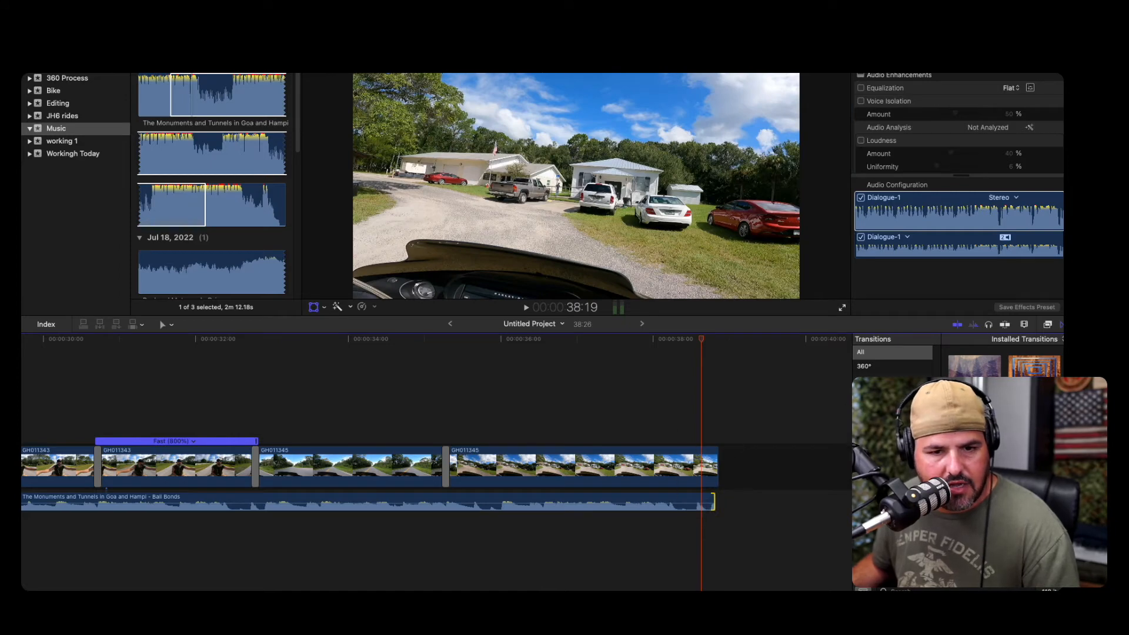
left_click_drag(1000, 506, 714, 504)
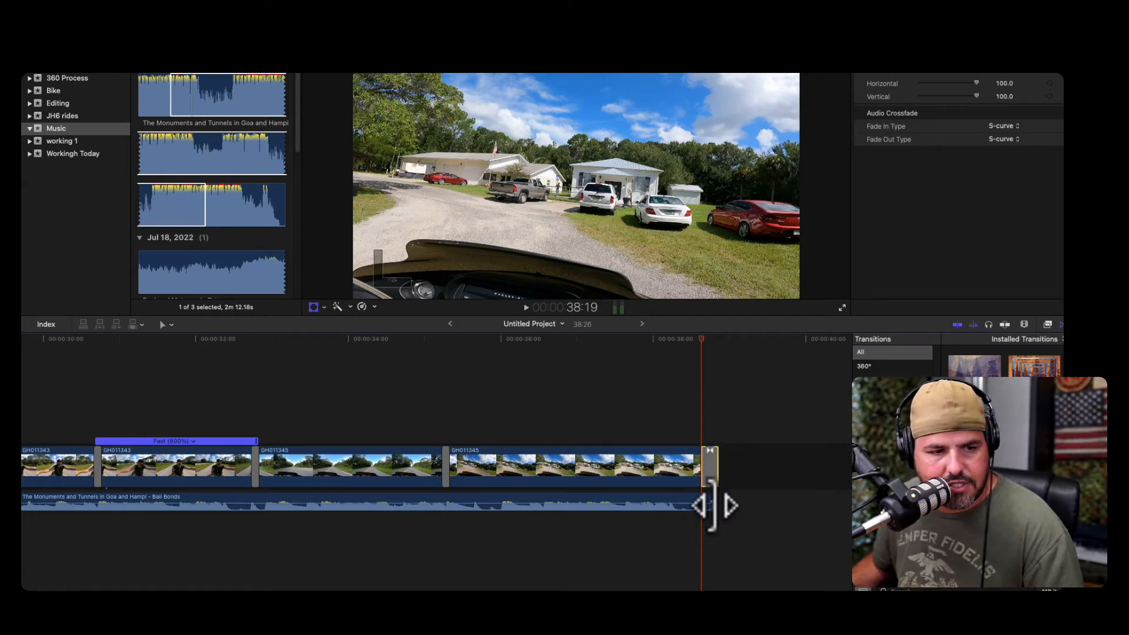
Add a short fade-out at the end of the music clip and play the ending
left_click(711, 504)
left_click_drag(700, 502, 672, 501)
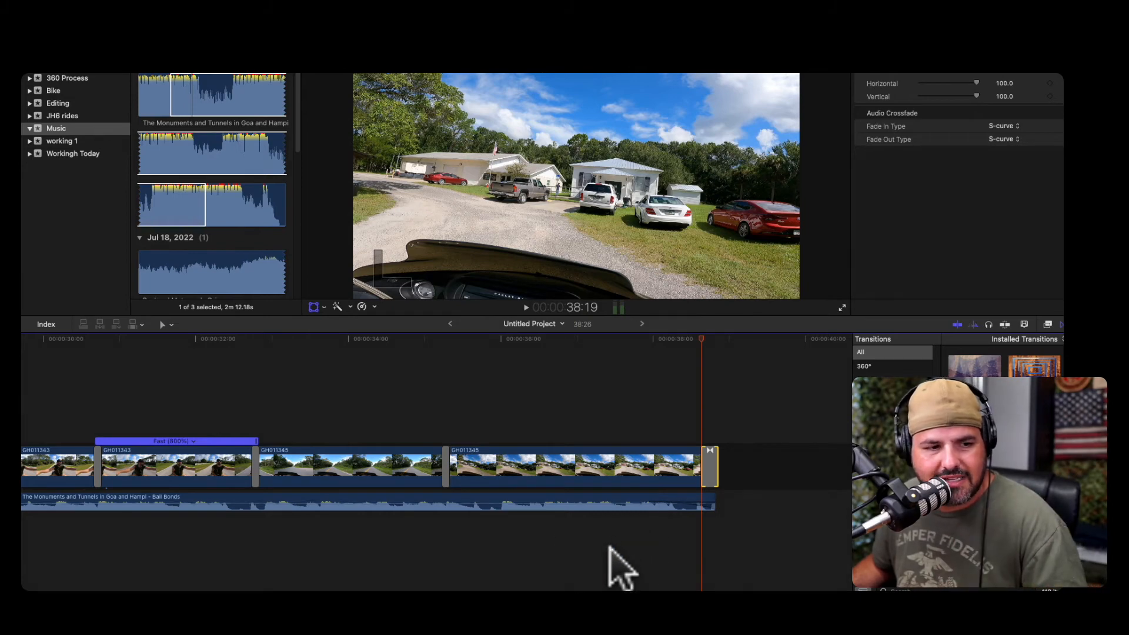
left_click(610, 547)
key("space")
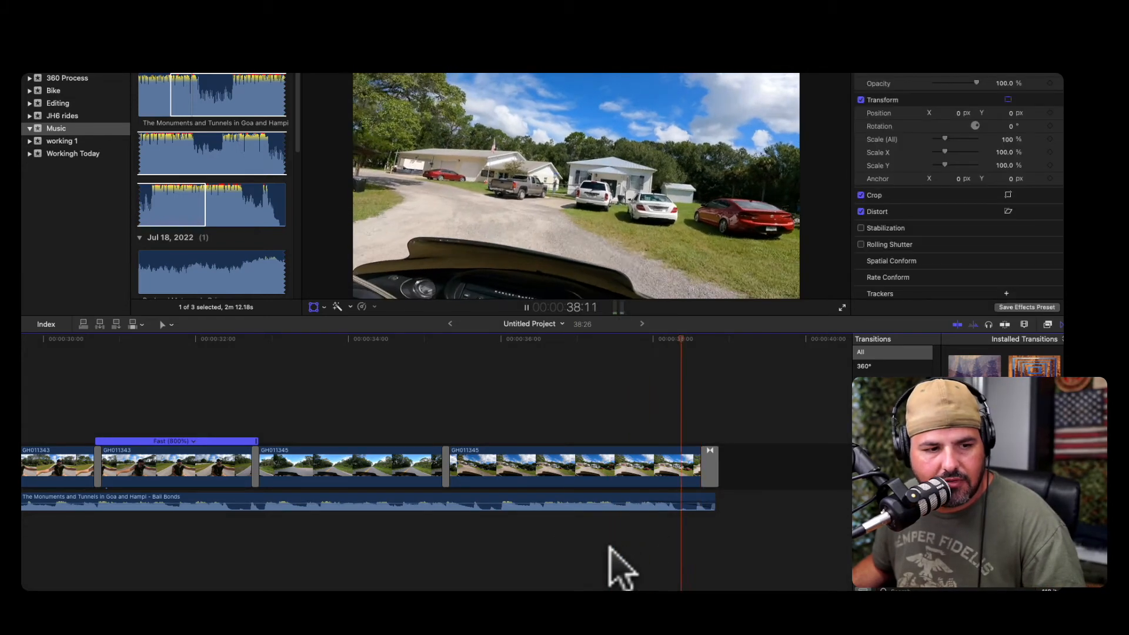
Lengthen the music's fade-out to about 01:15.62 and play through to the end of the sequence
left_click(625, 500)
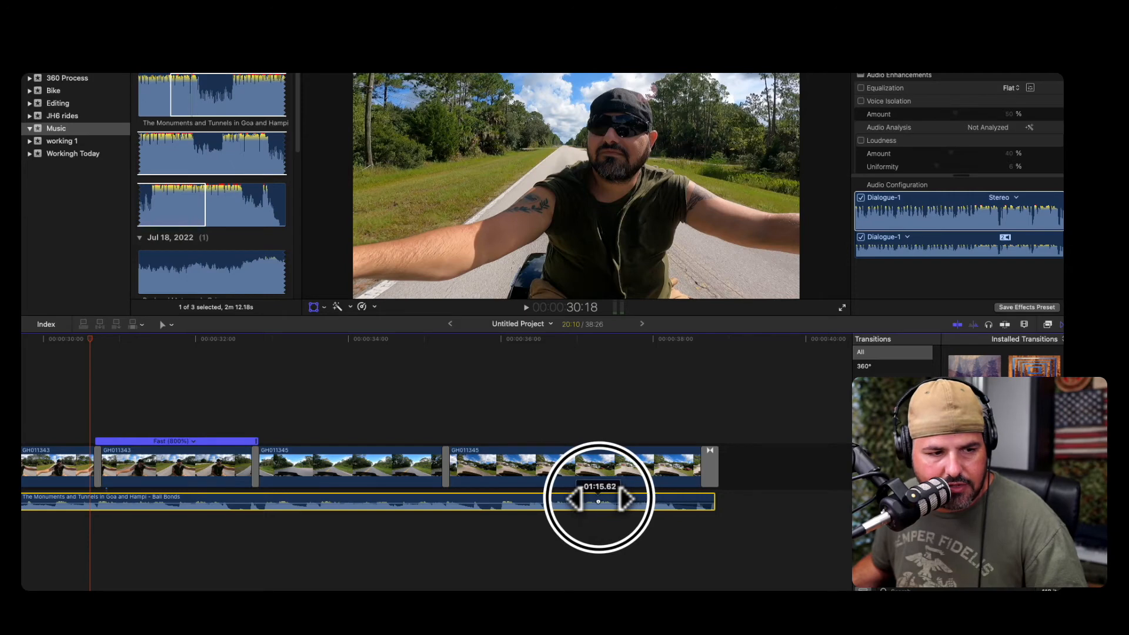
left_click(545, 525)
key("space")
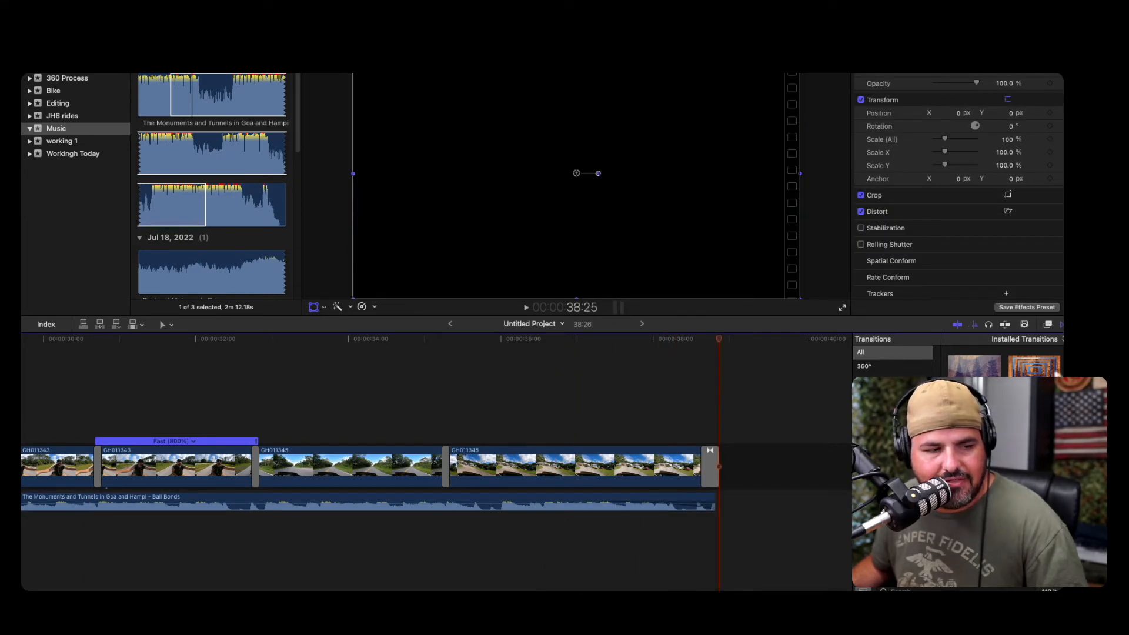
Play the finished sequence from the beginning in full screen
key("super+minus")
key("super+minus")
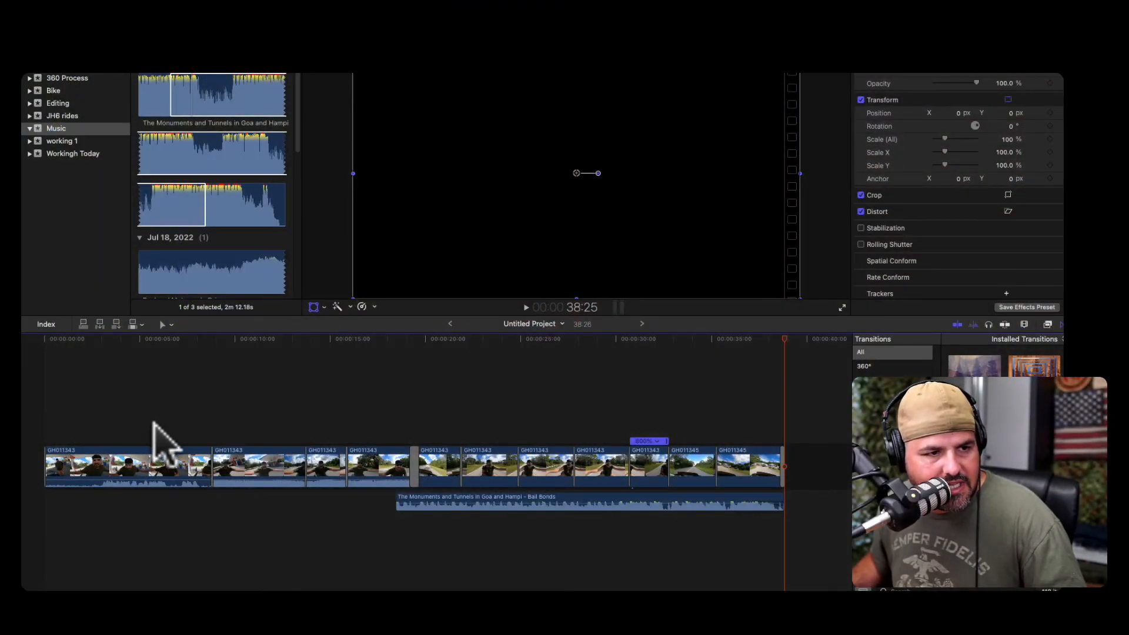
left_click(37, 440)
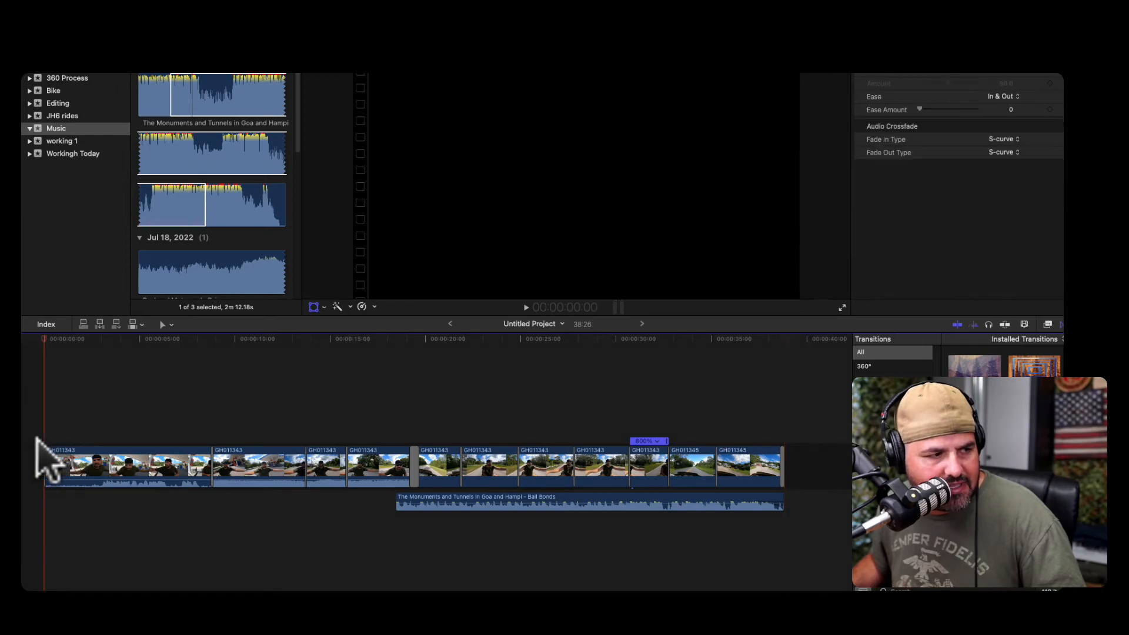
key("space")
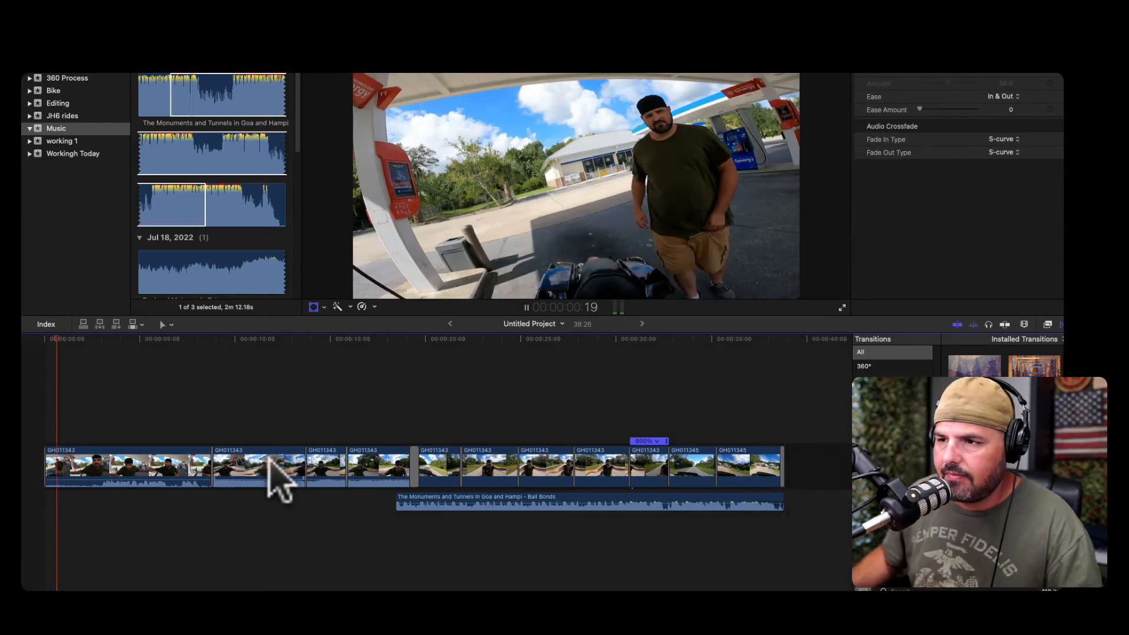
left_click(842, 308)
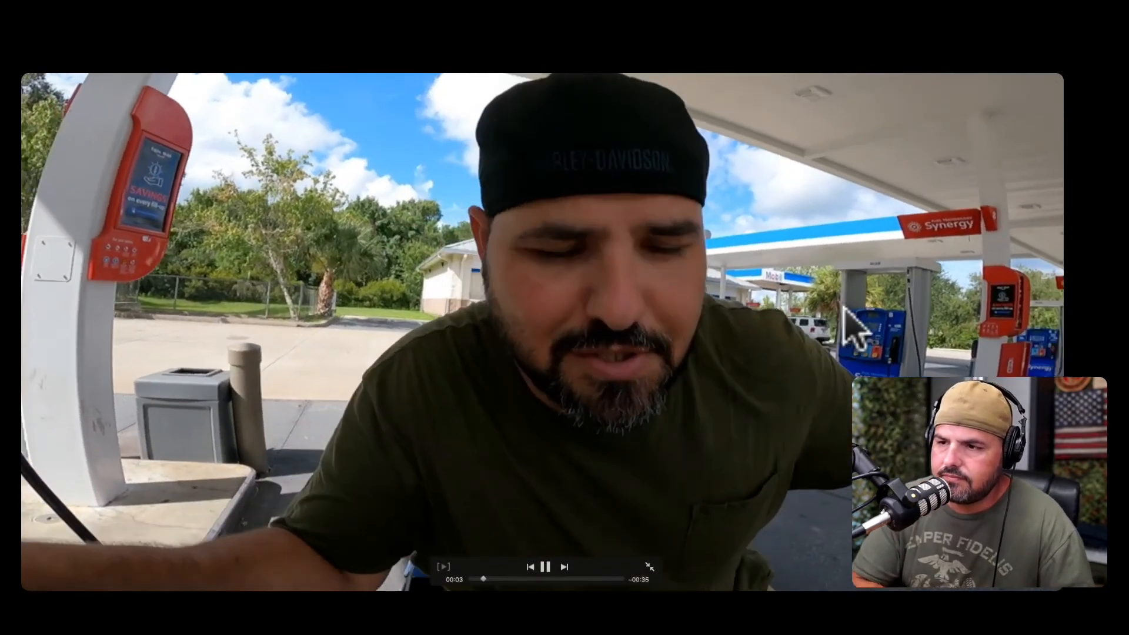